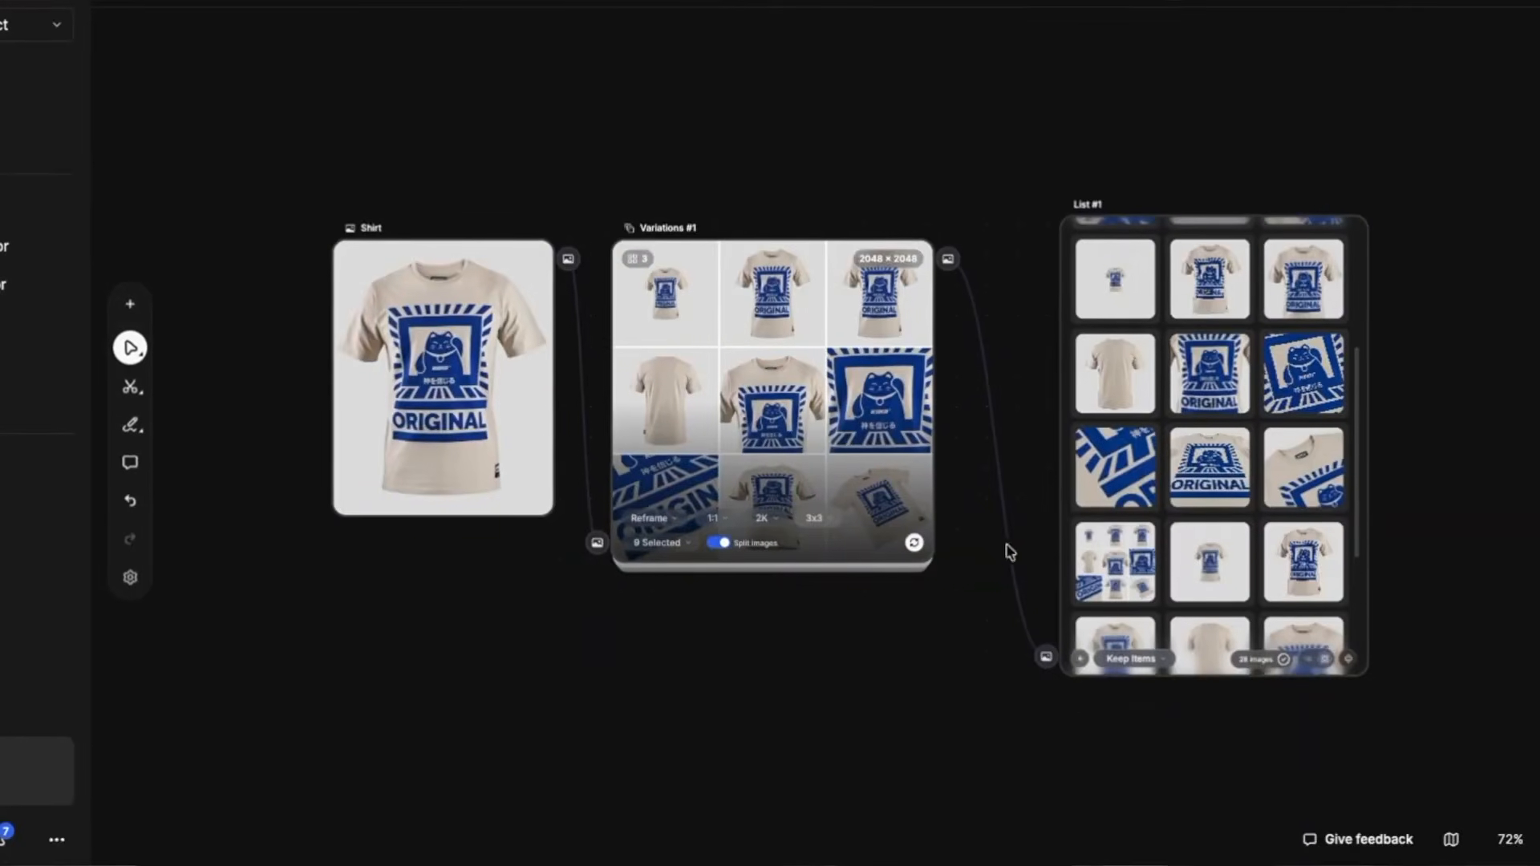
{"action": "scroll", "coordinate": [994, 553], "scroll_direction": "up", "scroll_amount": 2}
{"action": "scroll", "coordinate": [1310, 384], "scroll_direction": "up", "scroll_amount": 1}
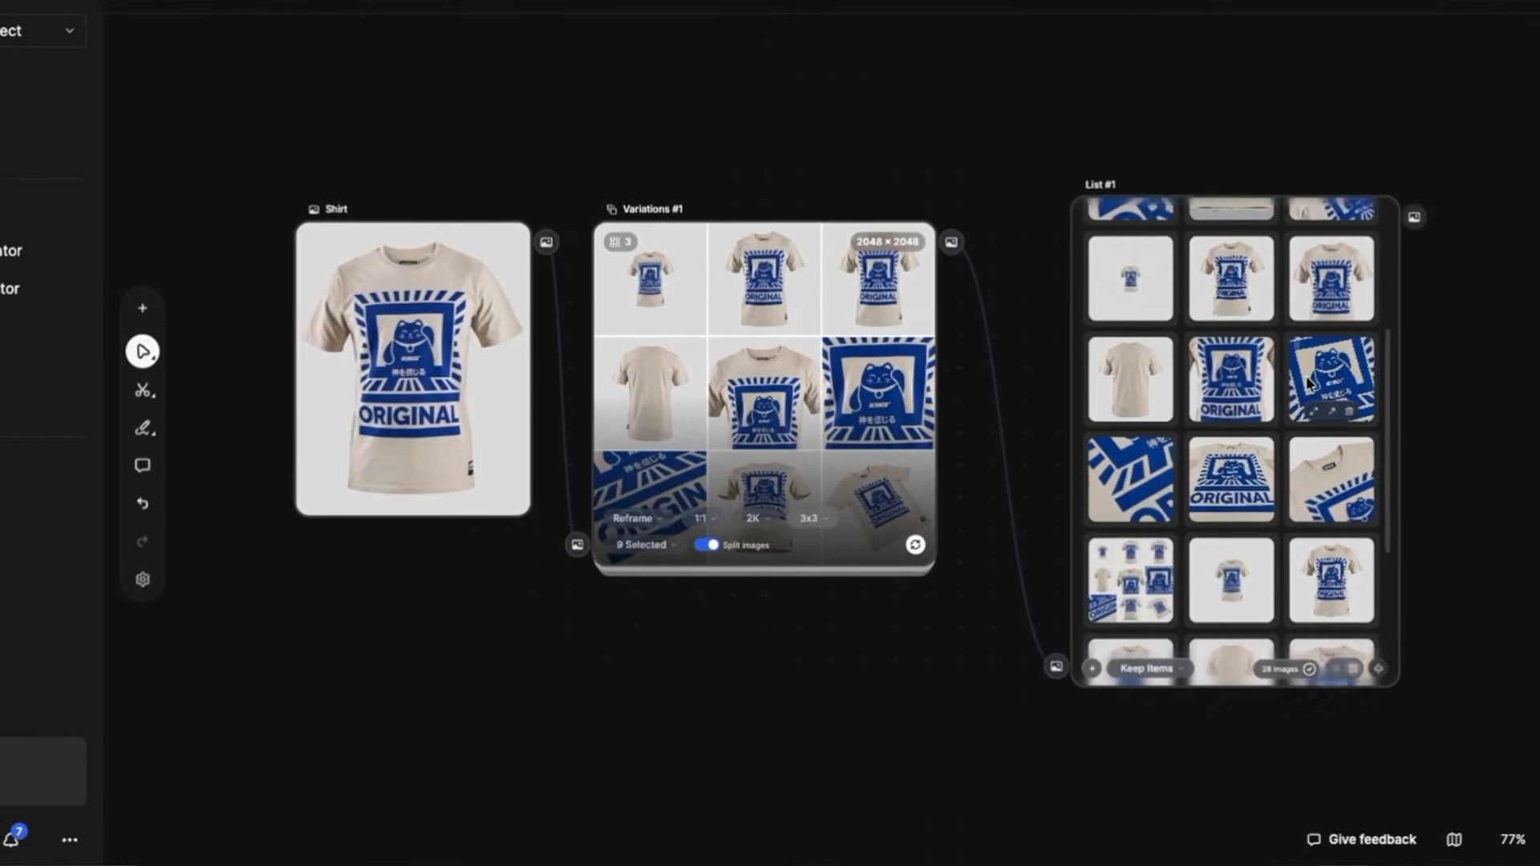
{"action": "scroll", "coordinate": [1307, 401], "scroll_direction": "up", "scroll_amount": 3}
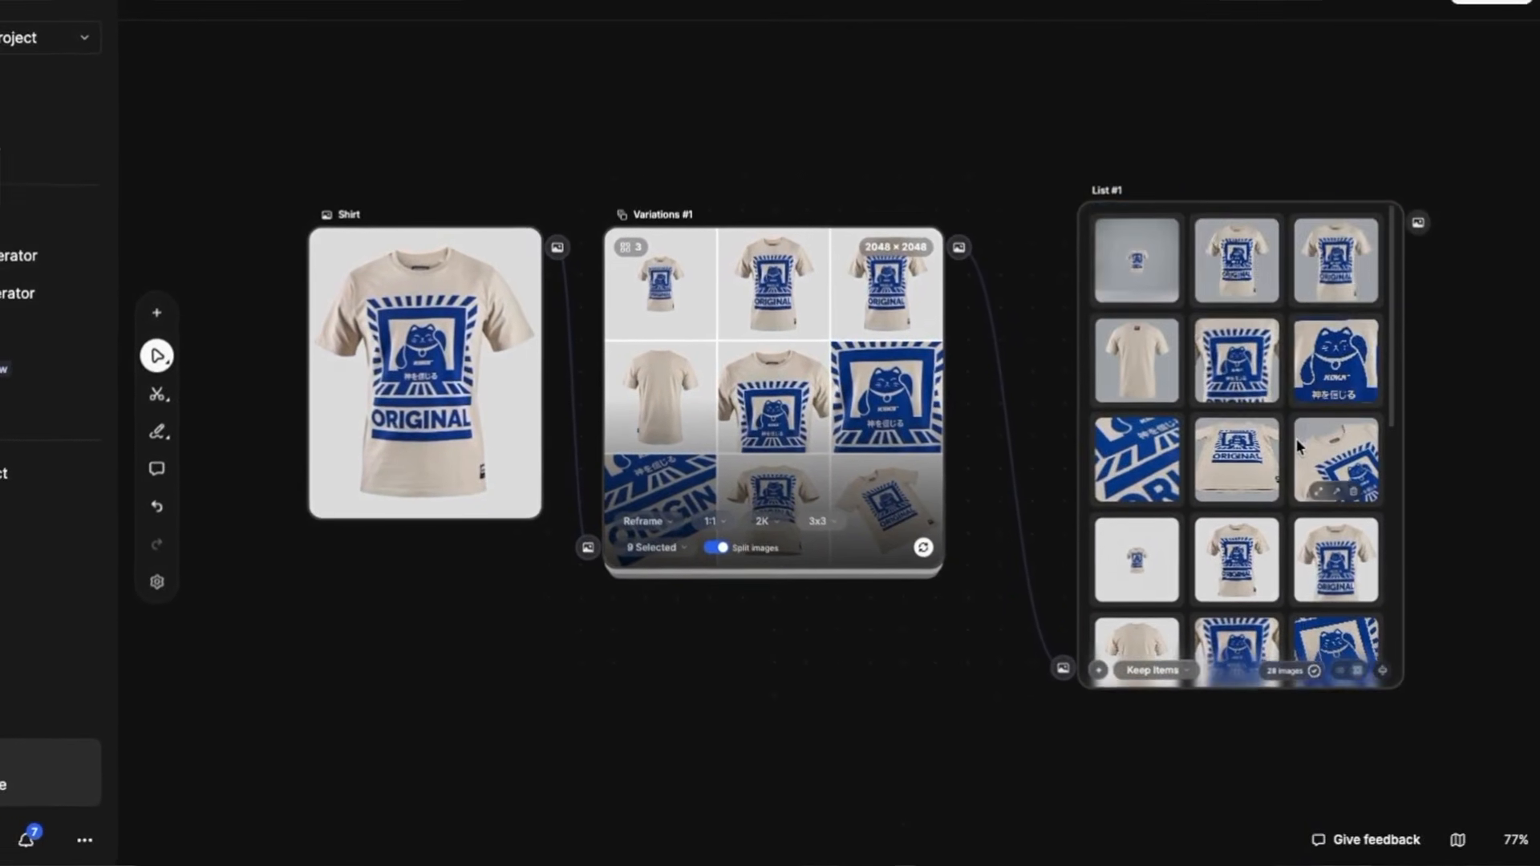
{"action": "scroll", "coordinate": [1299, 447], "scroll_direction": "down", "scroll_amount": 2}
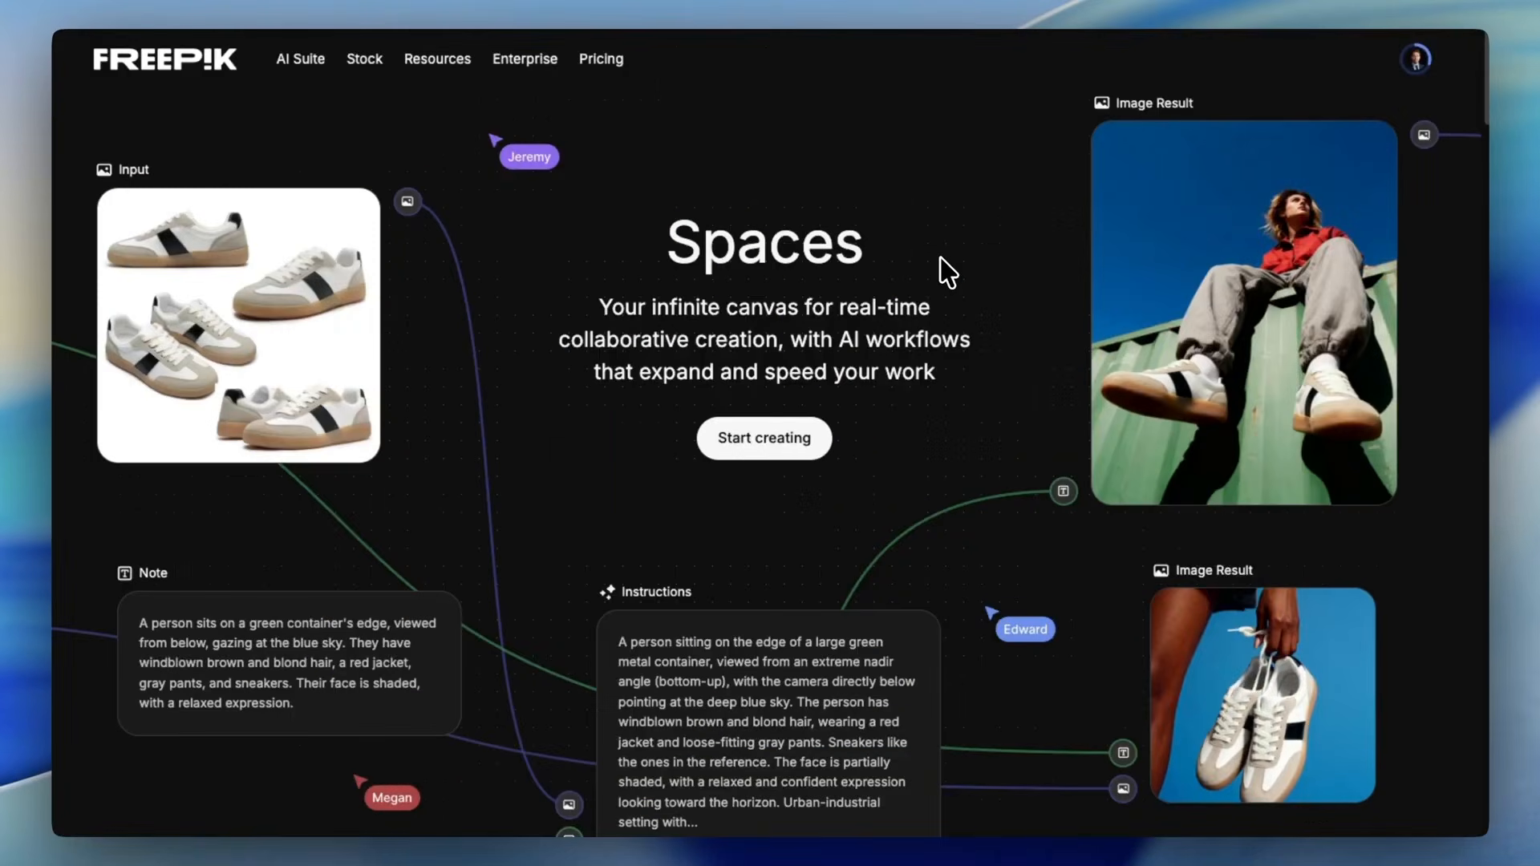
{"action": "scroll", "coordinate": [773, 292], "scroll_direction": "down", "scroll_amount": 8}
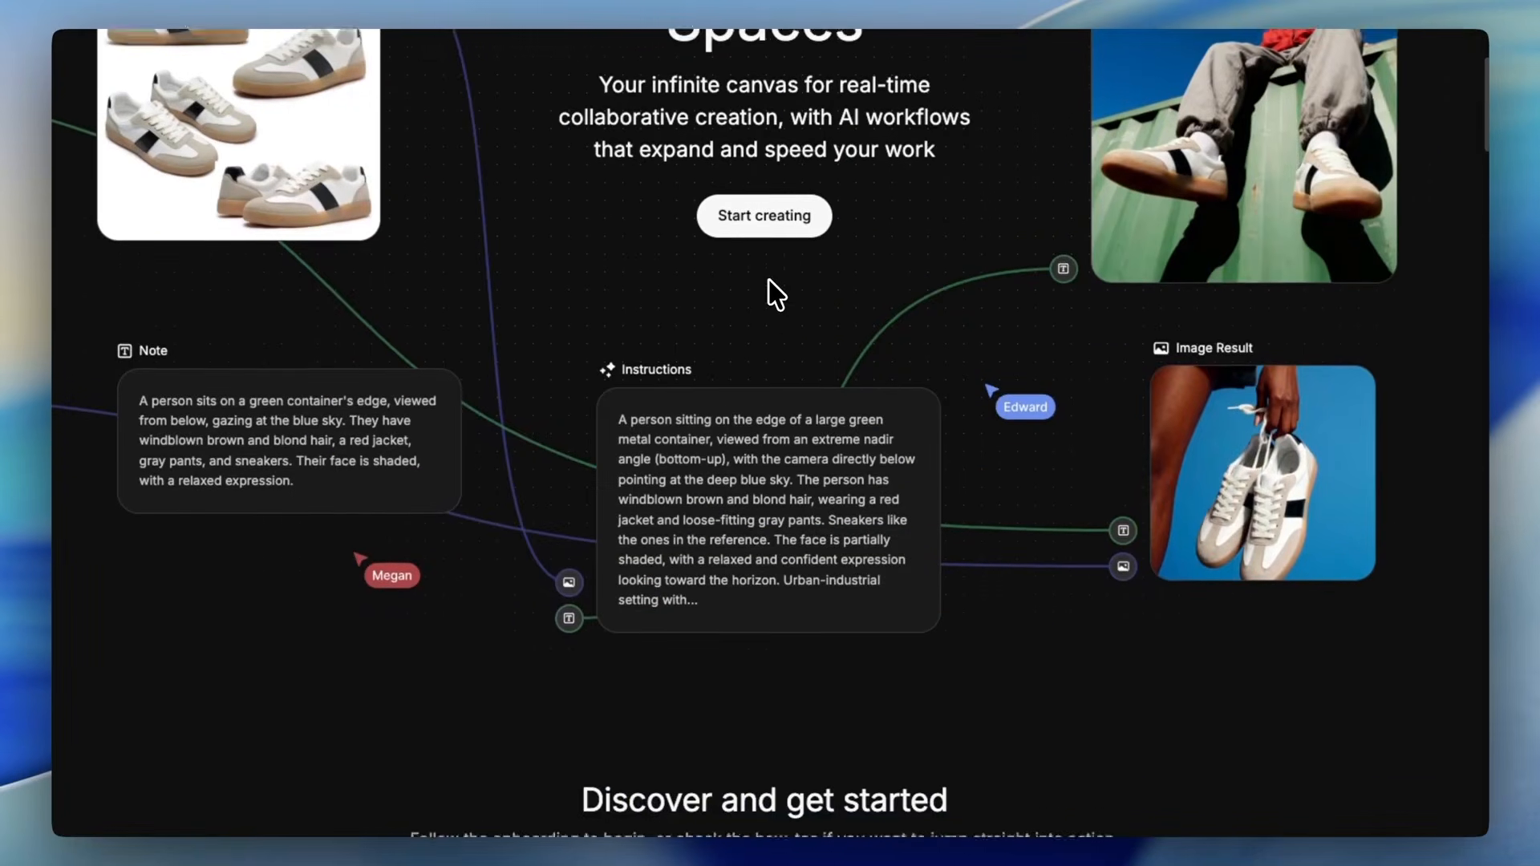
{"action": "scroll", "coordinate": [772, 296], "scroll_direction": "up", "scroll_amount": 8}
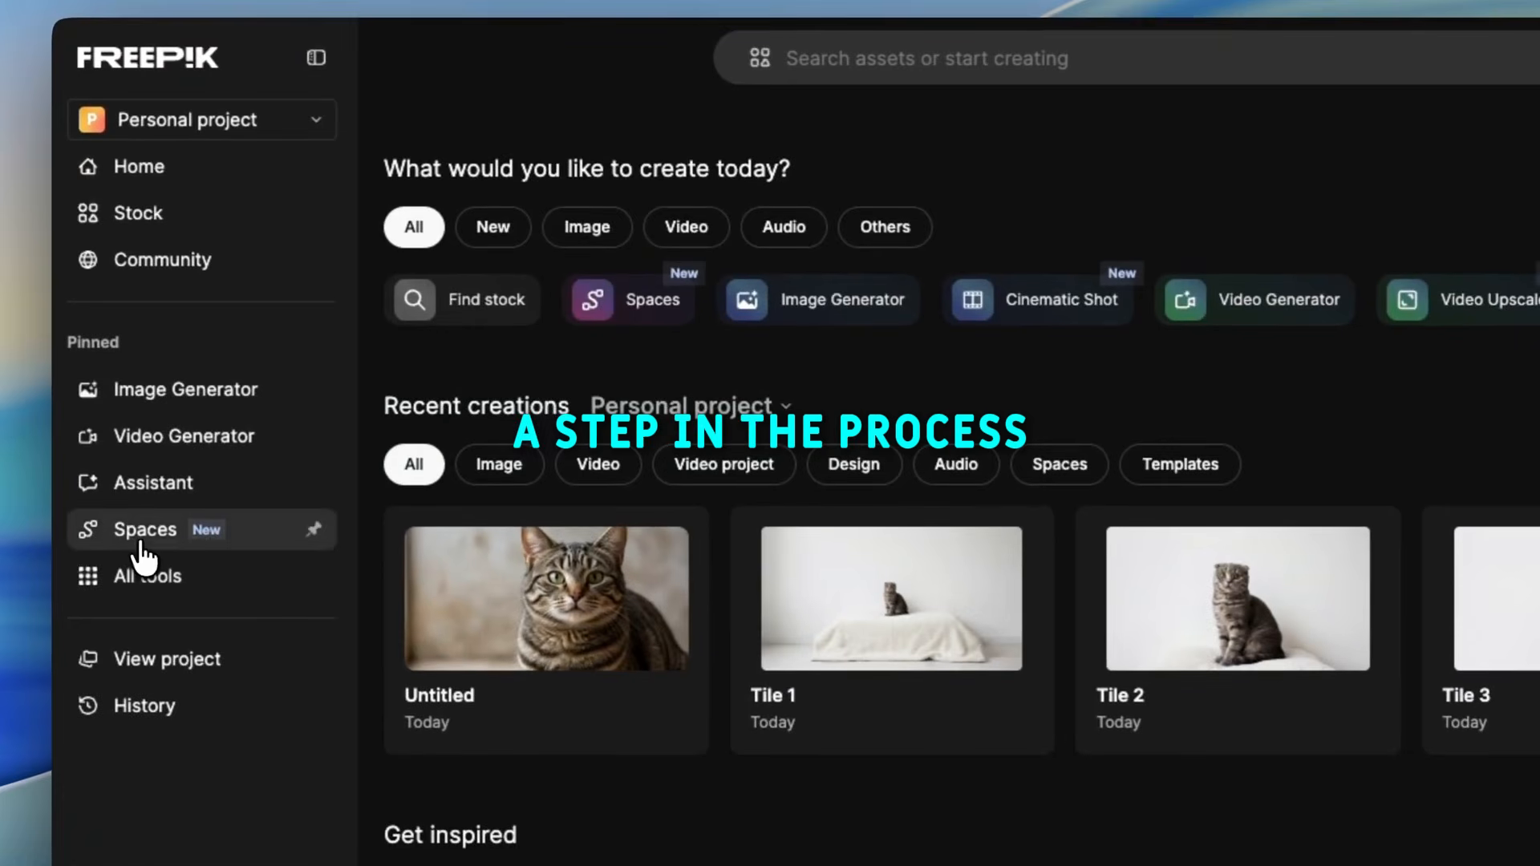
- Open Spaces in the personal project and create a new space from scratch
{"action": "left_click", "coordinate": [148, 536]}
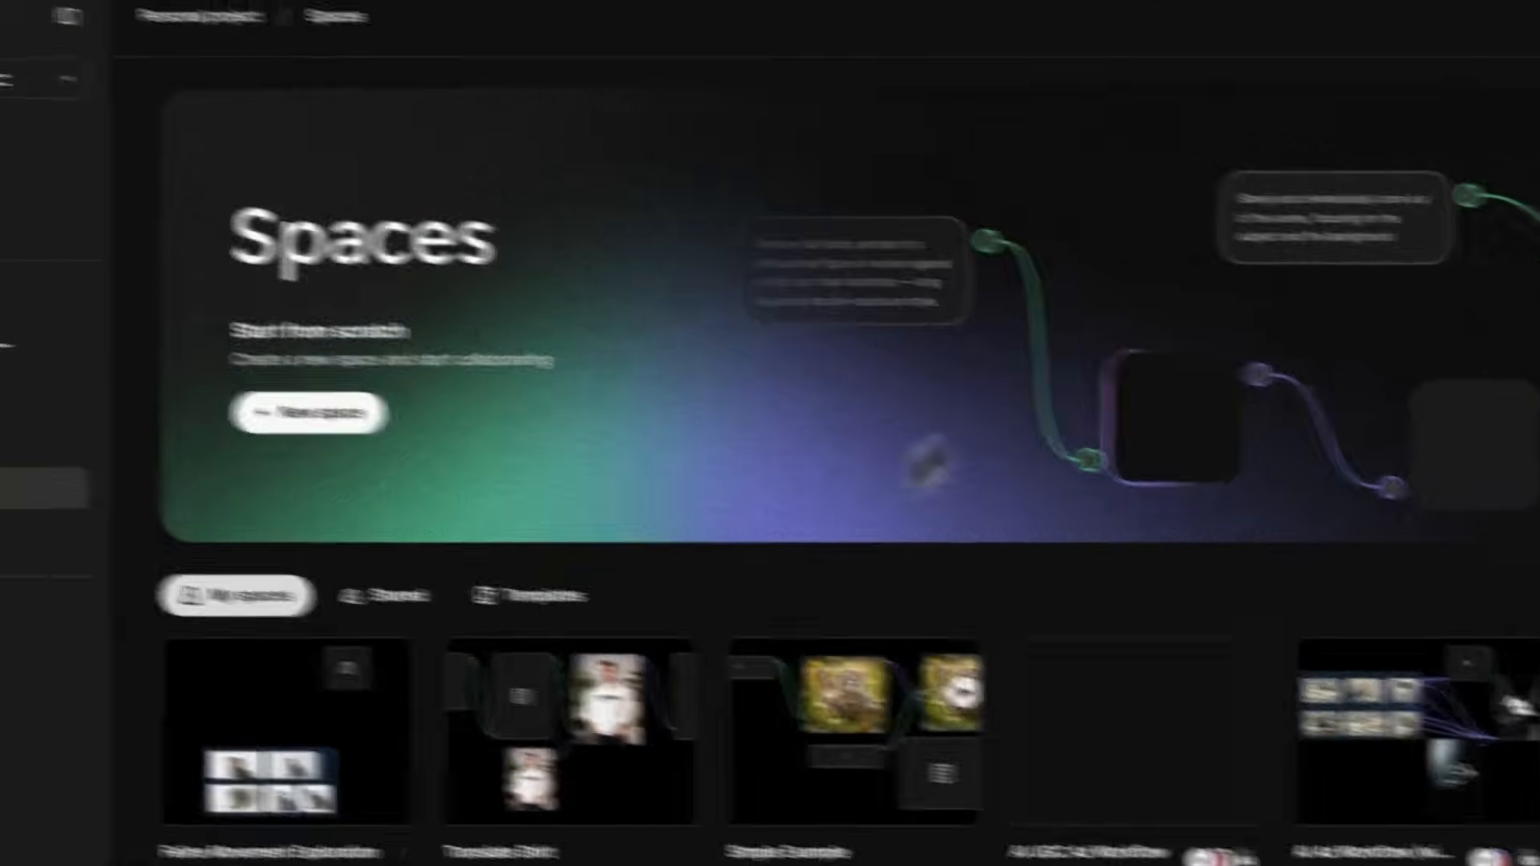
{"action": "scroll", "coordinate": [1007, 303], "scroll_direction": "down", "scroll_amount": 3}
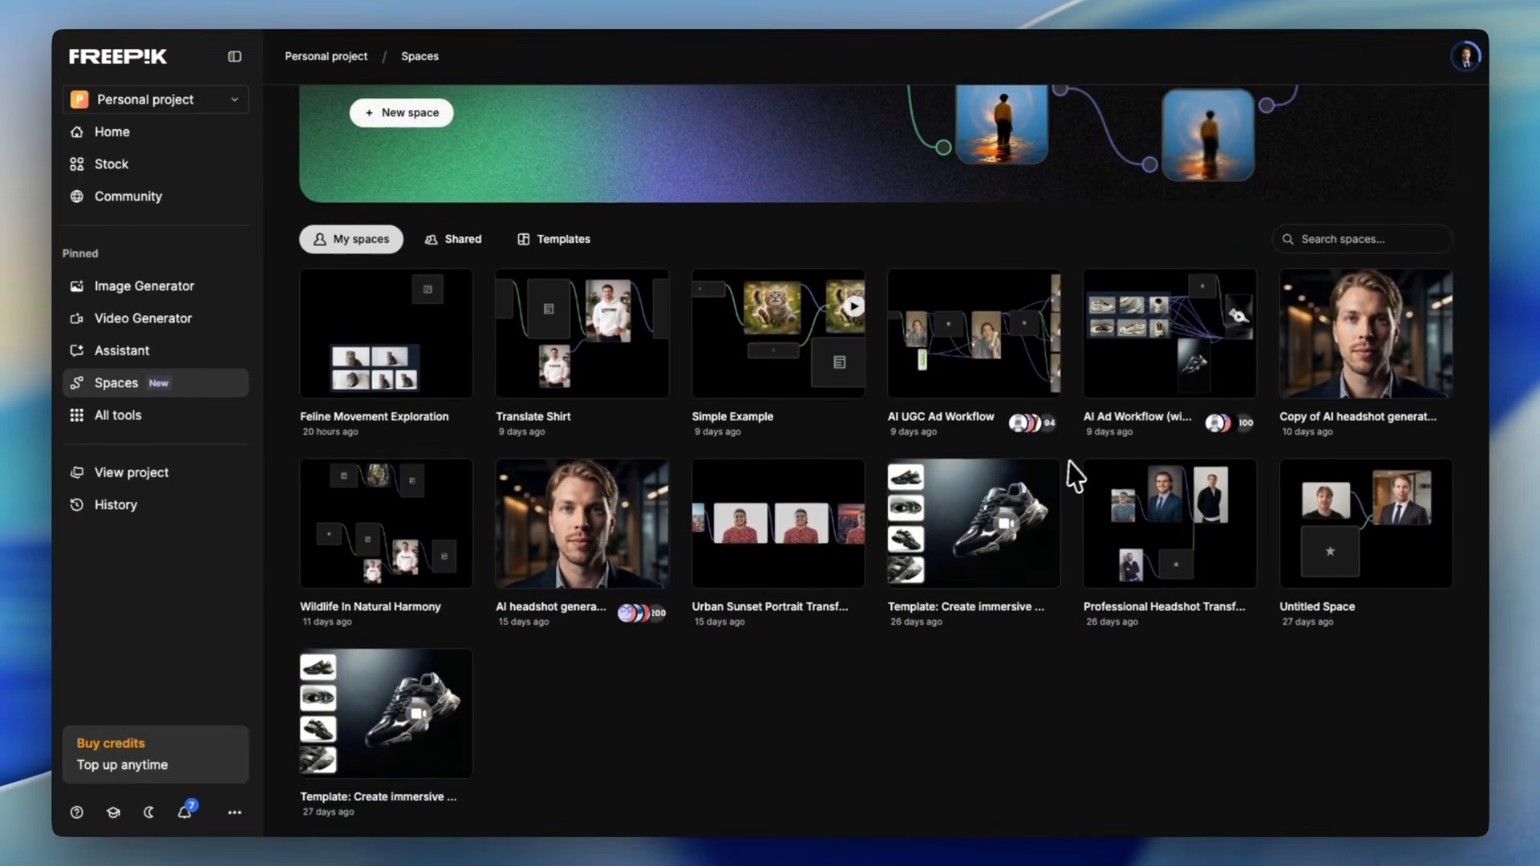
{"action": "scroll", "coordinate": [1059, 481], "scroll_direction": "up", "scroll_amount": 1}
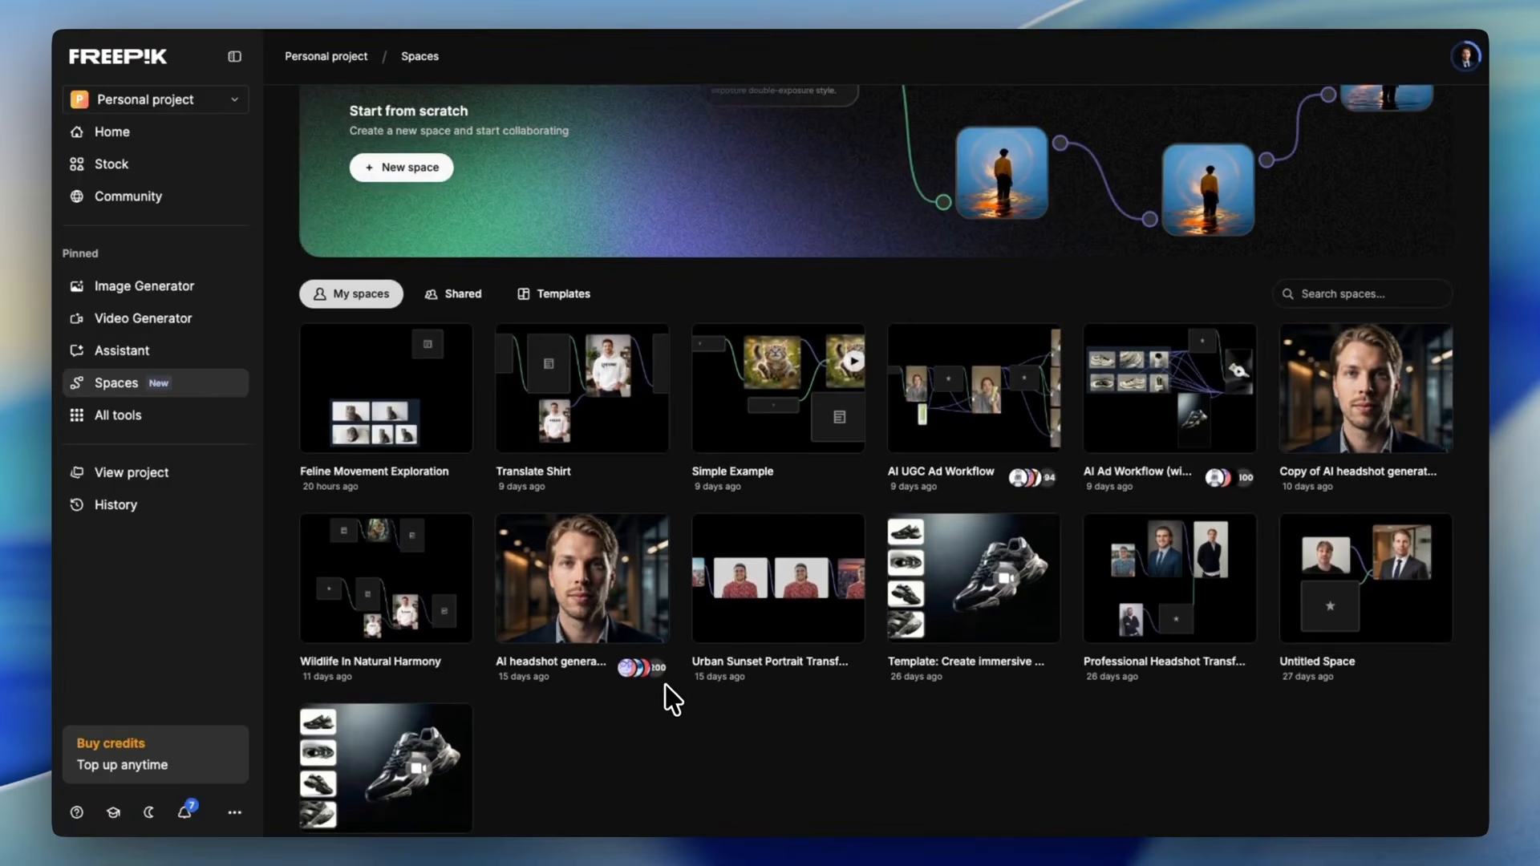
{"action": "scroll", "coordinate": [662, 691], "scroll_direction": "up", "scroll_amount": 3}
{"action": "left_click", "coordinate": [419, 331]}
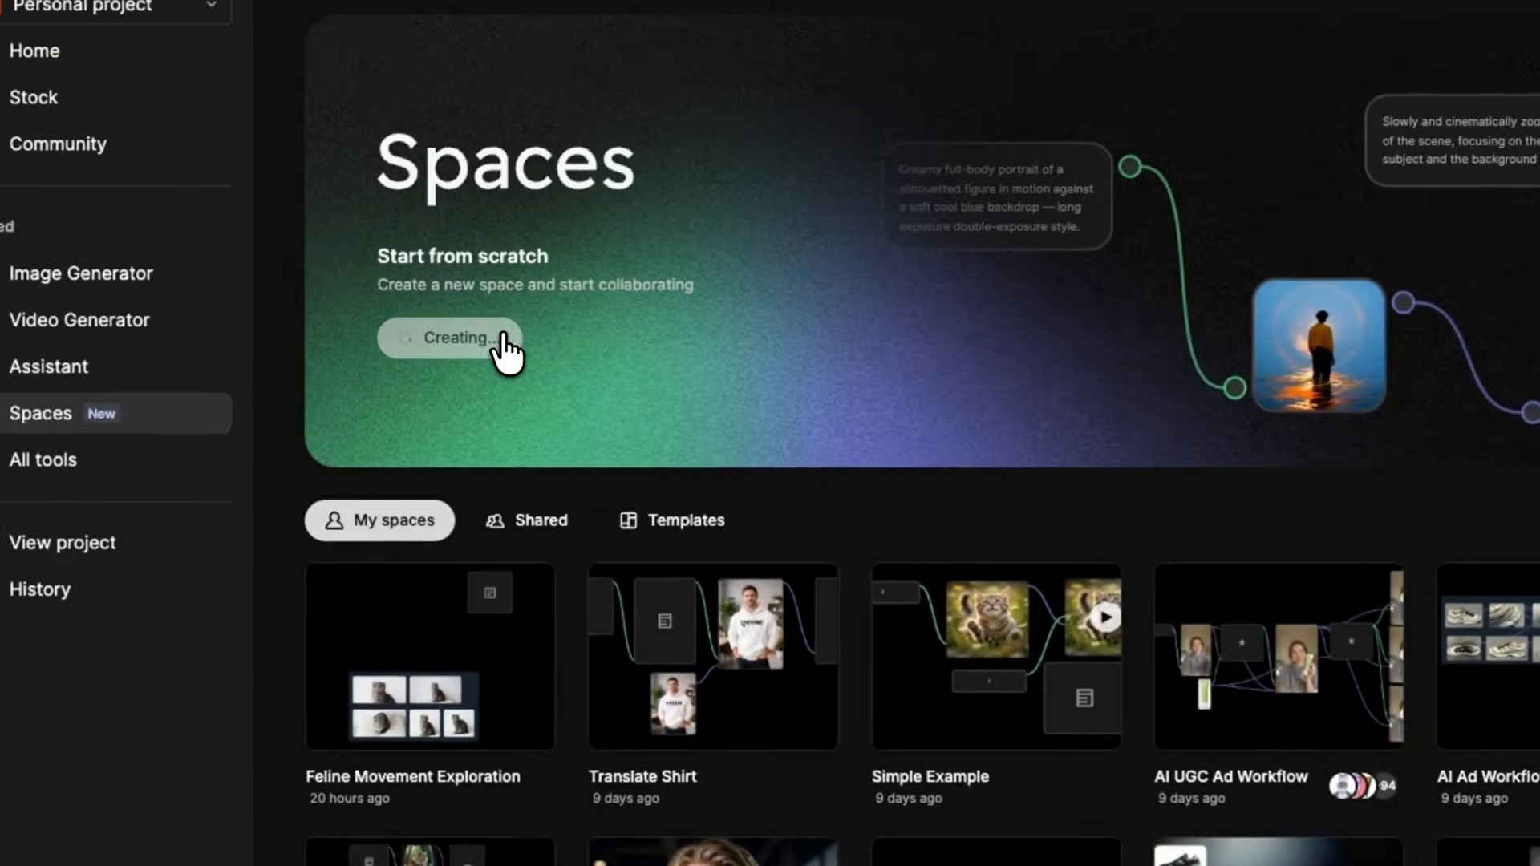
- Add a text node to the canvas with the prompt "Create an image of a cat"
{"action": "left_click_drag", "start_coordinate": [412, 520], "coordinate": [857, 282]}
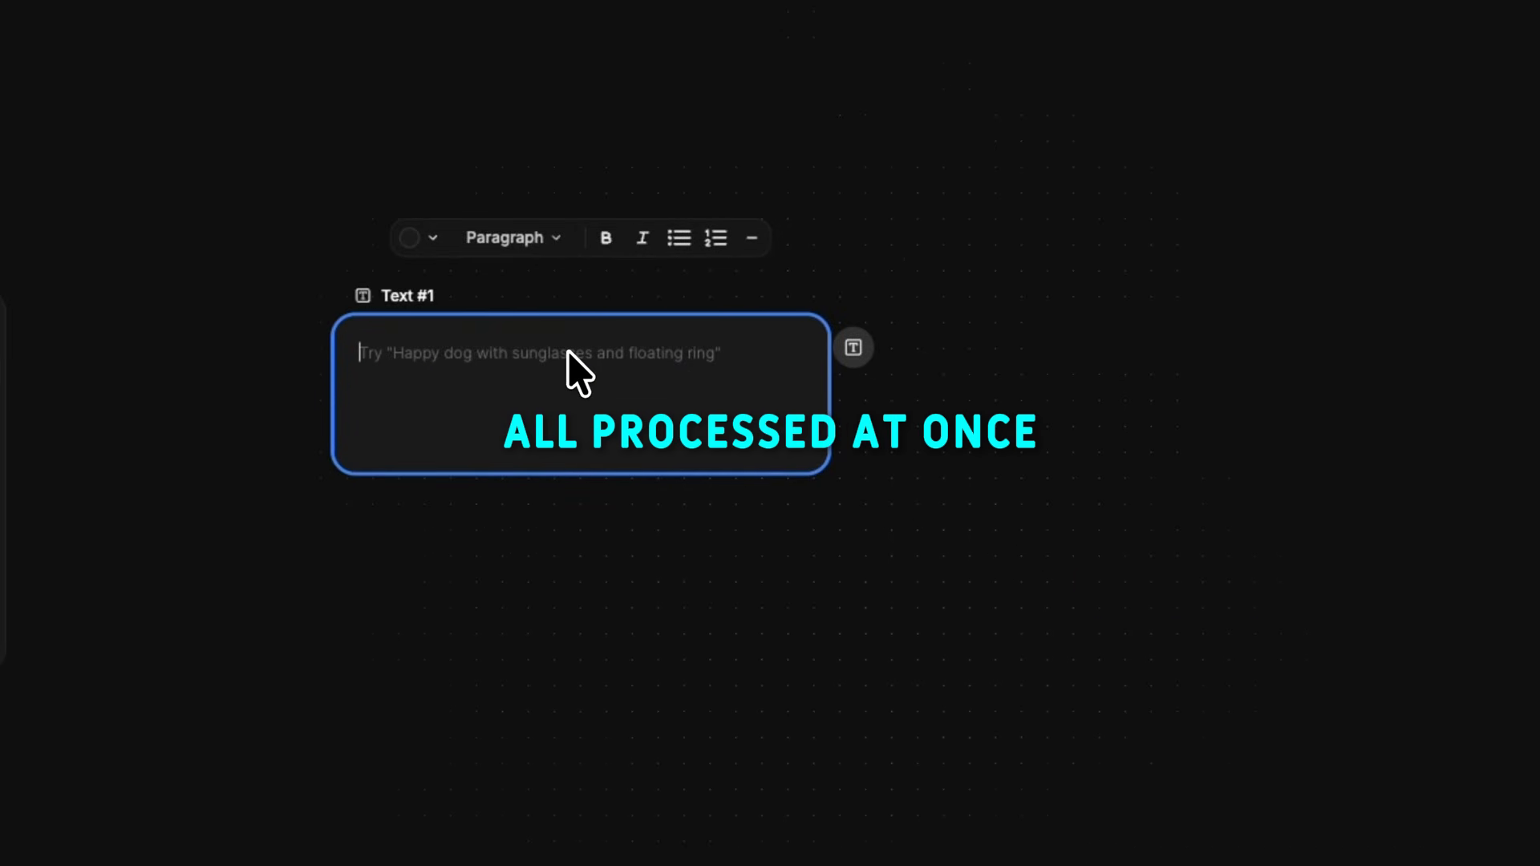
{"action": "type", "text": "Create an image of a cat"}
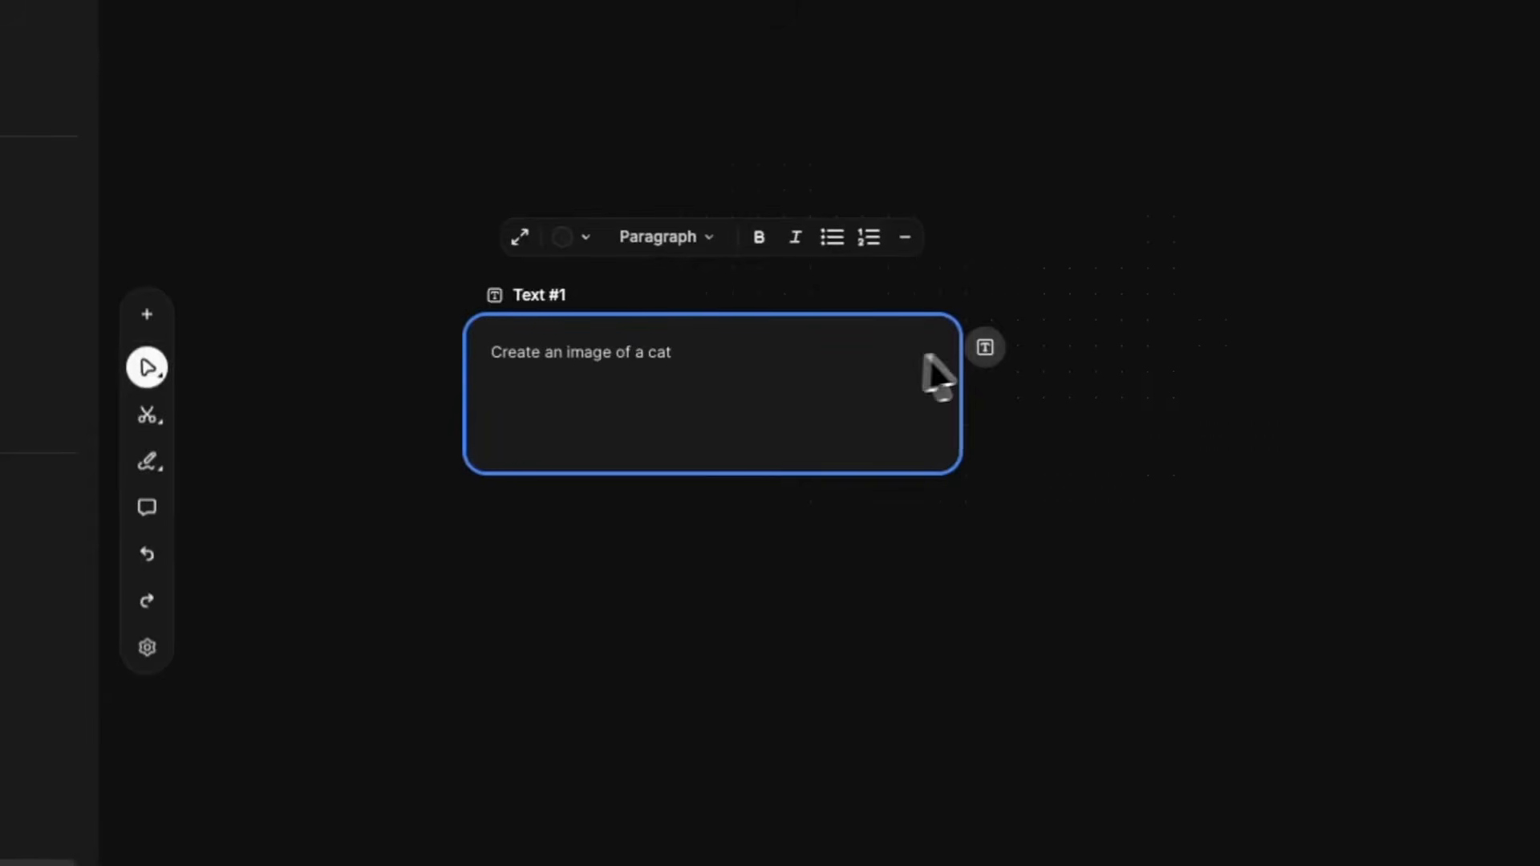
- Connect the cat prompt's text output to a new Image Generator node and generate the image
{"action": "left_click_drag", "start_coordinate": [1002, 347], "coordinate": [1117, 224]}
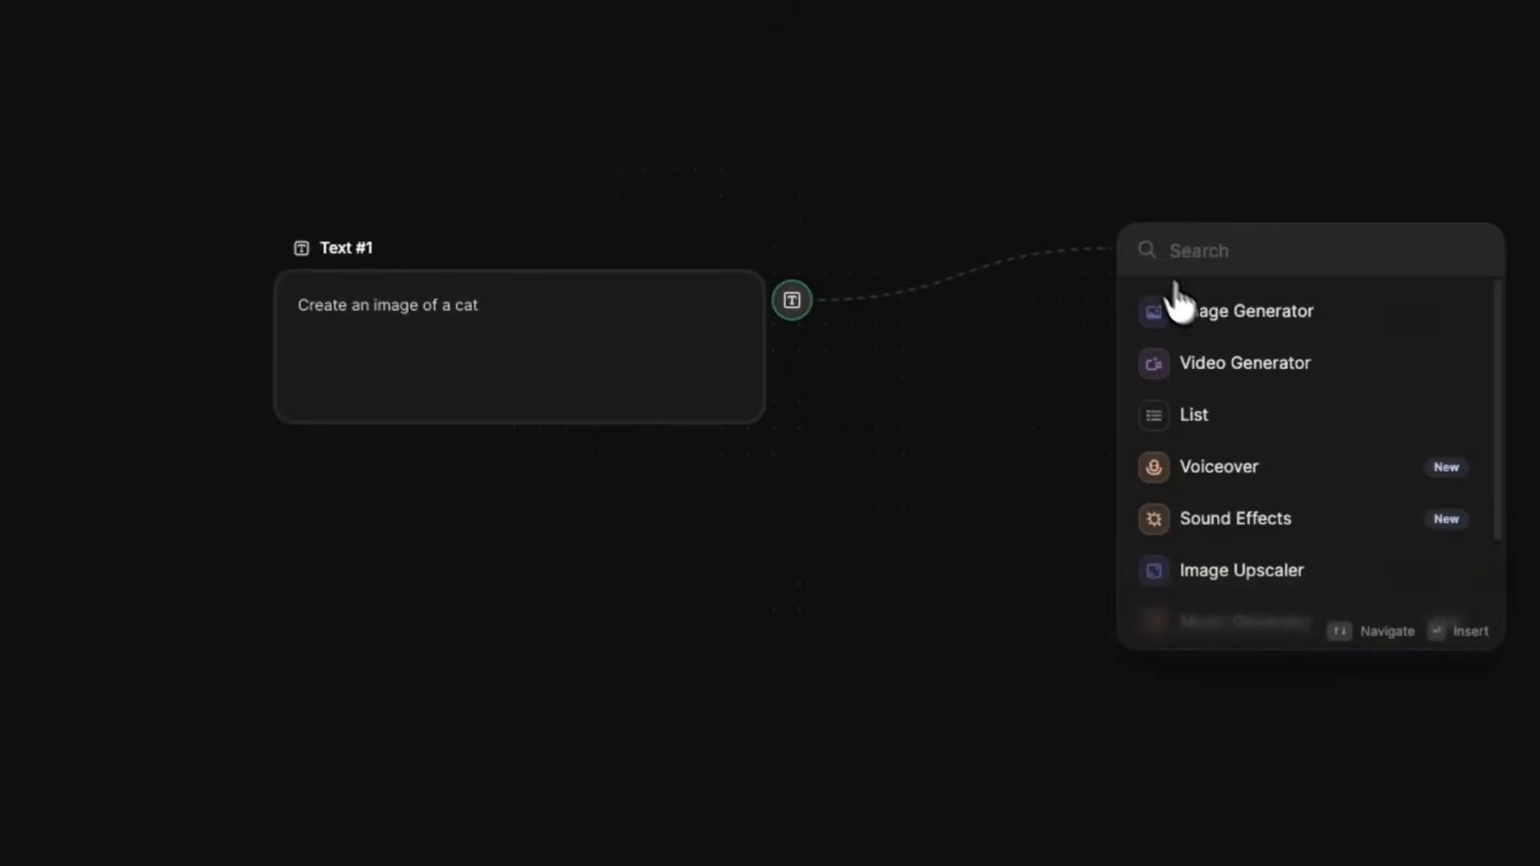
{"action": "left_click", "coordinate": [1175, 310]}
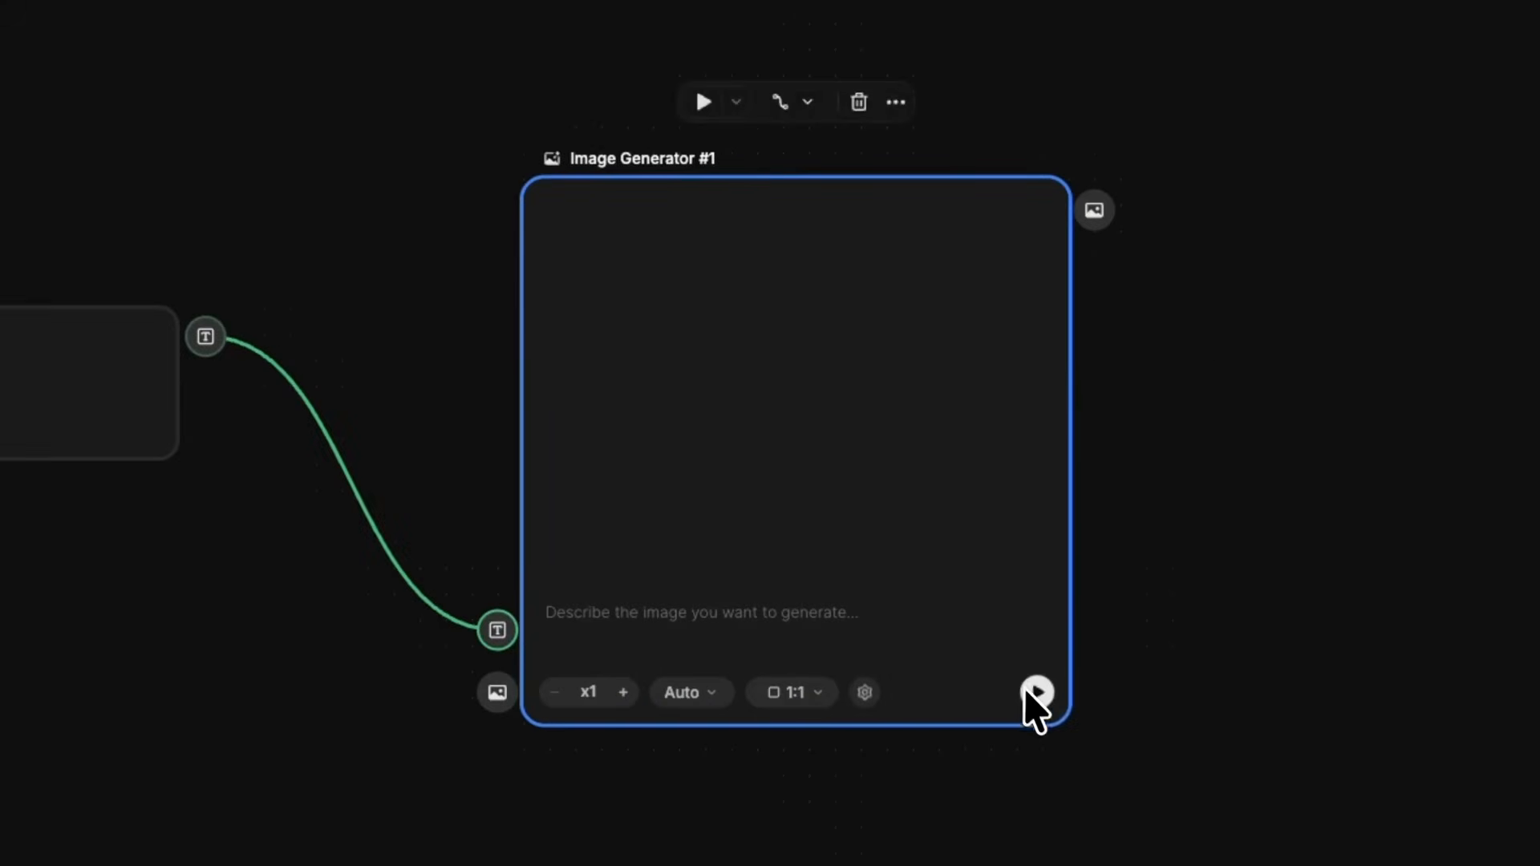
{"action": "left_click", "coordinate": [1035, 693]}
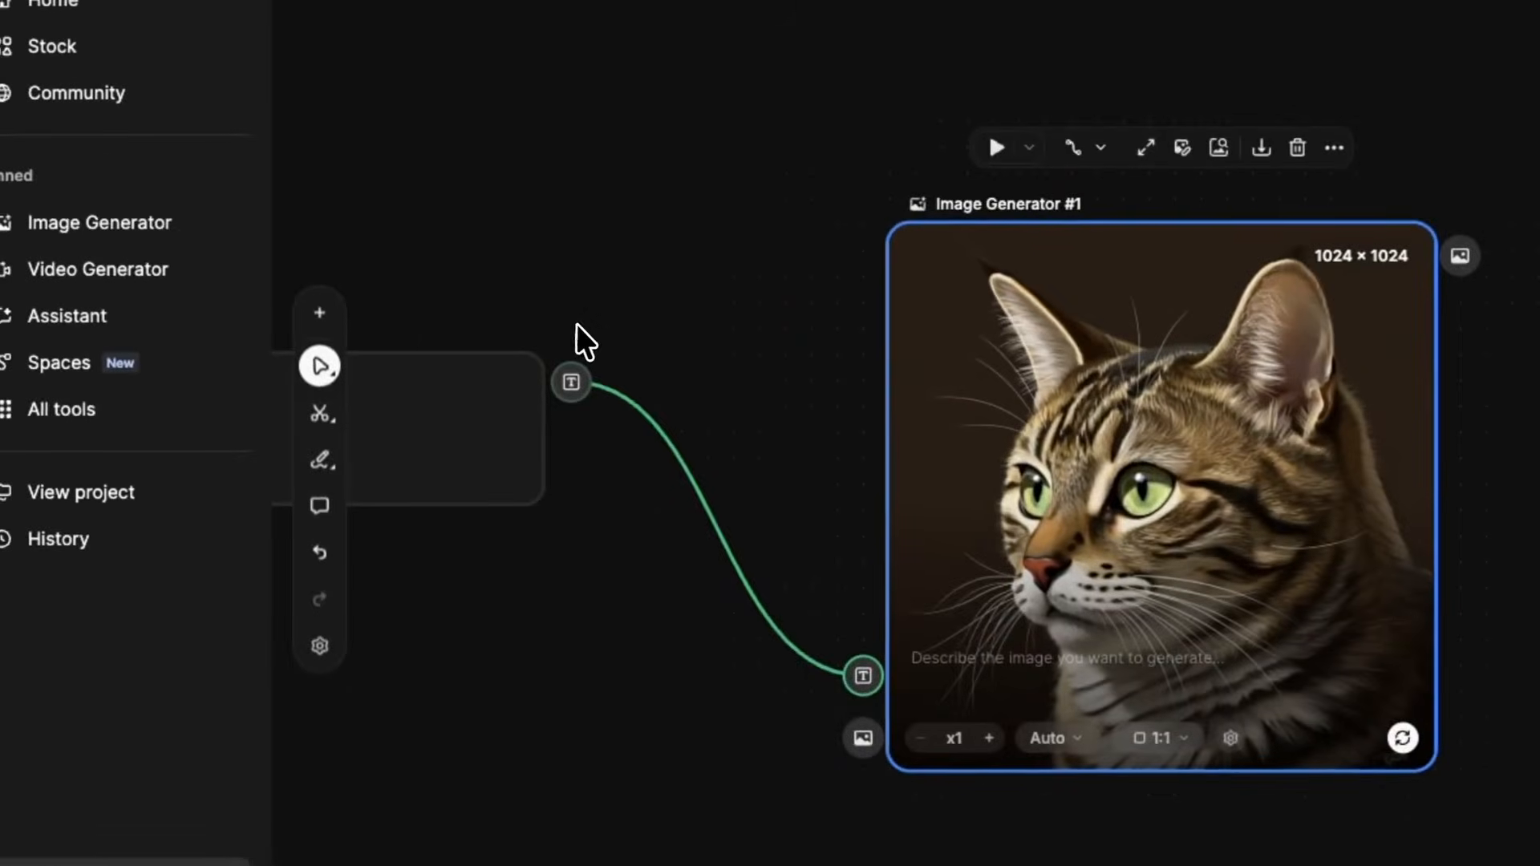
- Move the text node close beside the Image Generator so that their upper edges roughly line up
{"action": "left_click_drag", "start_coordinate": [507, 370], "coordinate": [777, 249]}
{"action": "left_click_drag", "start_coordinate": [1157, 264], "coordinate": [1203, 264]}
{"action": "left_click", "coordinate": [281, 361]}
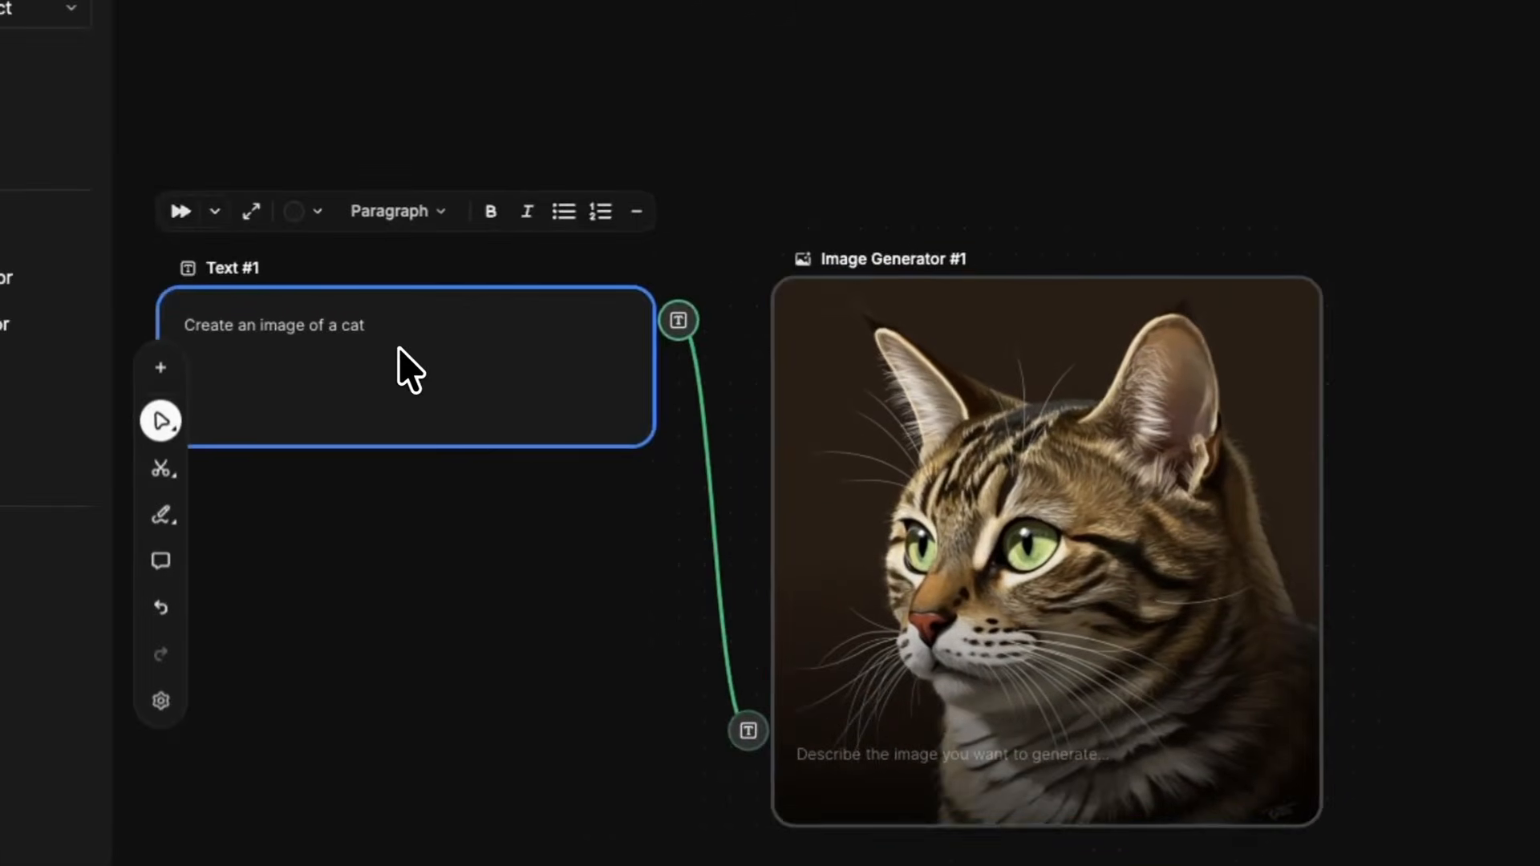
- Connect the cat image's output to a new Video Generator node
{"action": "scroll", "coordinate": [398, 348], "scroll_direction": "left", "scroll_amount": 2}
{"action": "scroll", "coordinate": [398, 349], "scroll_direction": "down", "scroll_amount": 1}
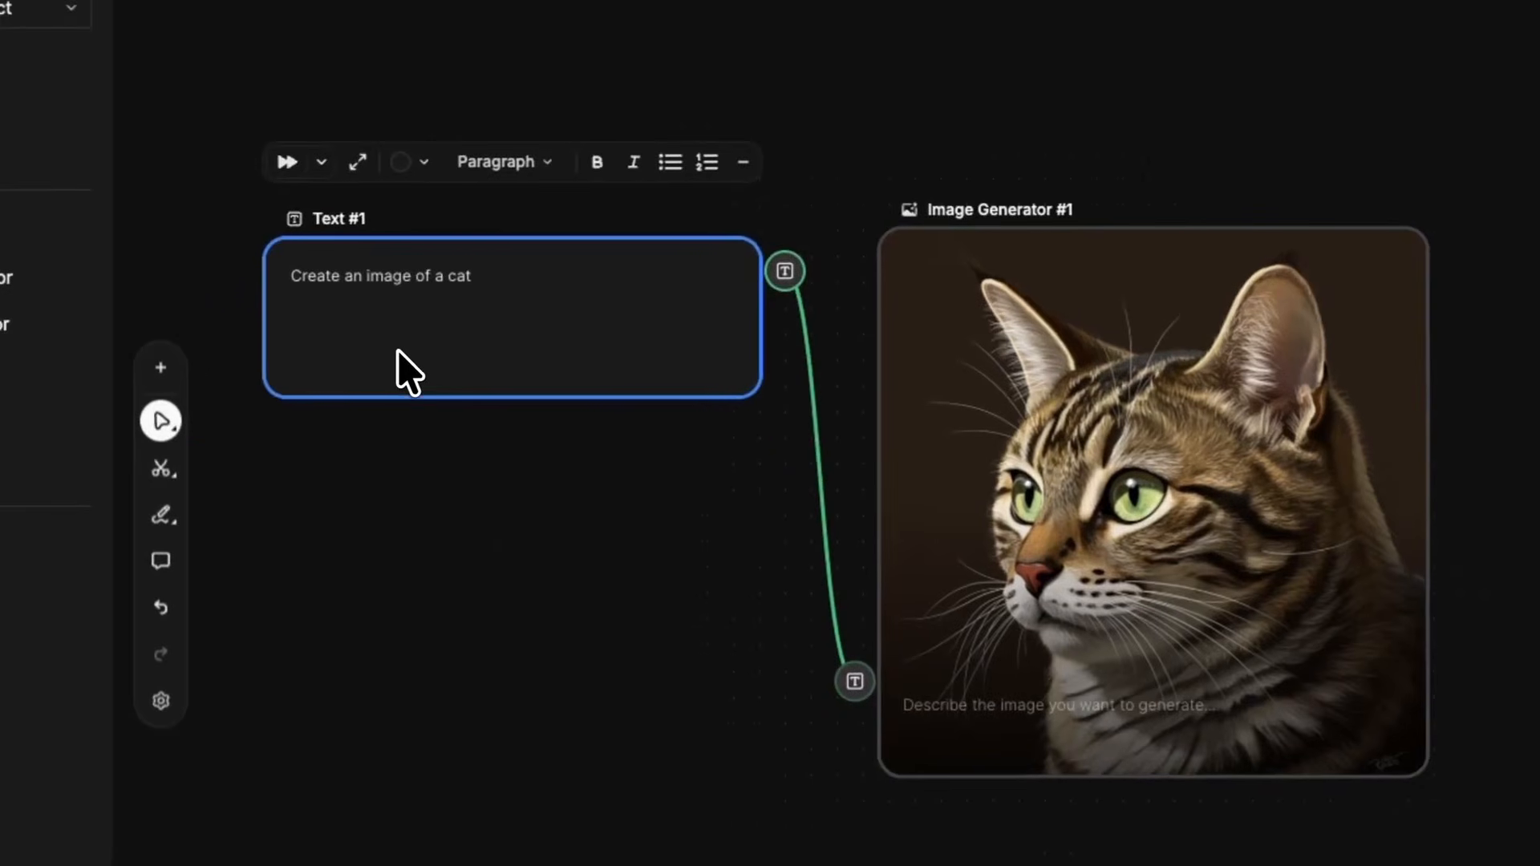
{"action": "scroll", "coordinate": [399, 348], "scroll_direction": "right", "scroll_amount": 1}
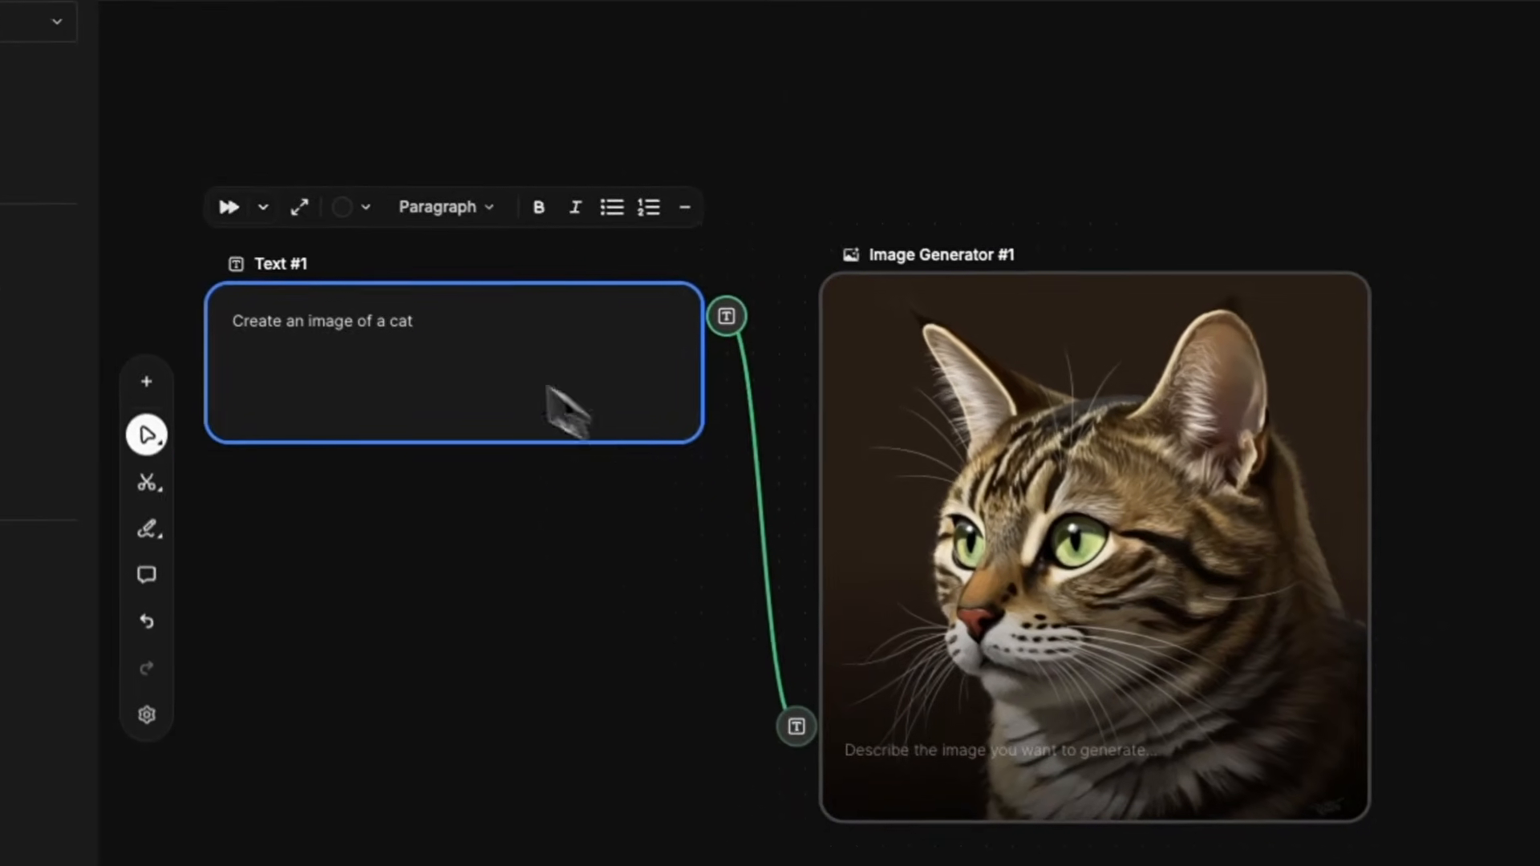
{"action": "scroll", "coordinate": [710, 419], "scroll_direction": "right", "scroll_amount": 5}
{"action": "scroll", "coordinate": [709, 419], "scroll_direction": "down", "scroll_amount": 1}
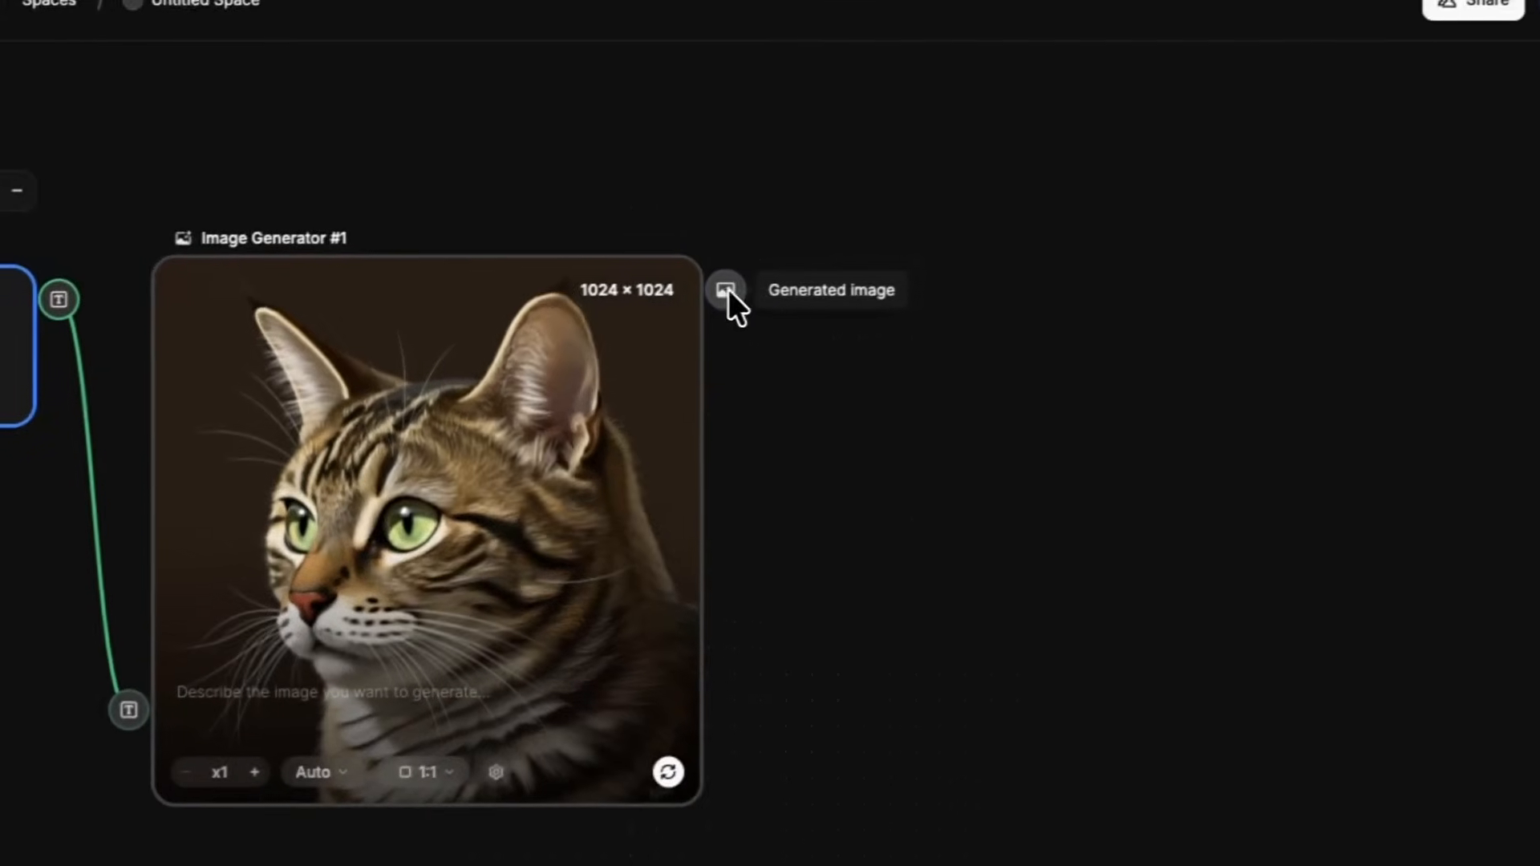
{"action": "left_click_drag", "start_coordinate": [1005, 250], "coordinate": [1254, 261]}
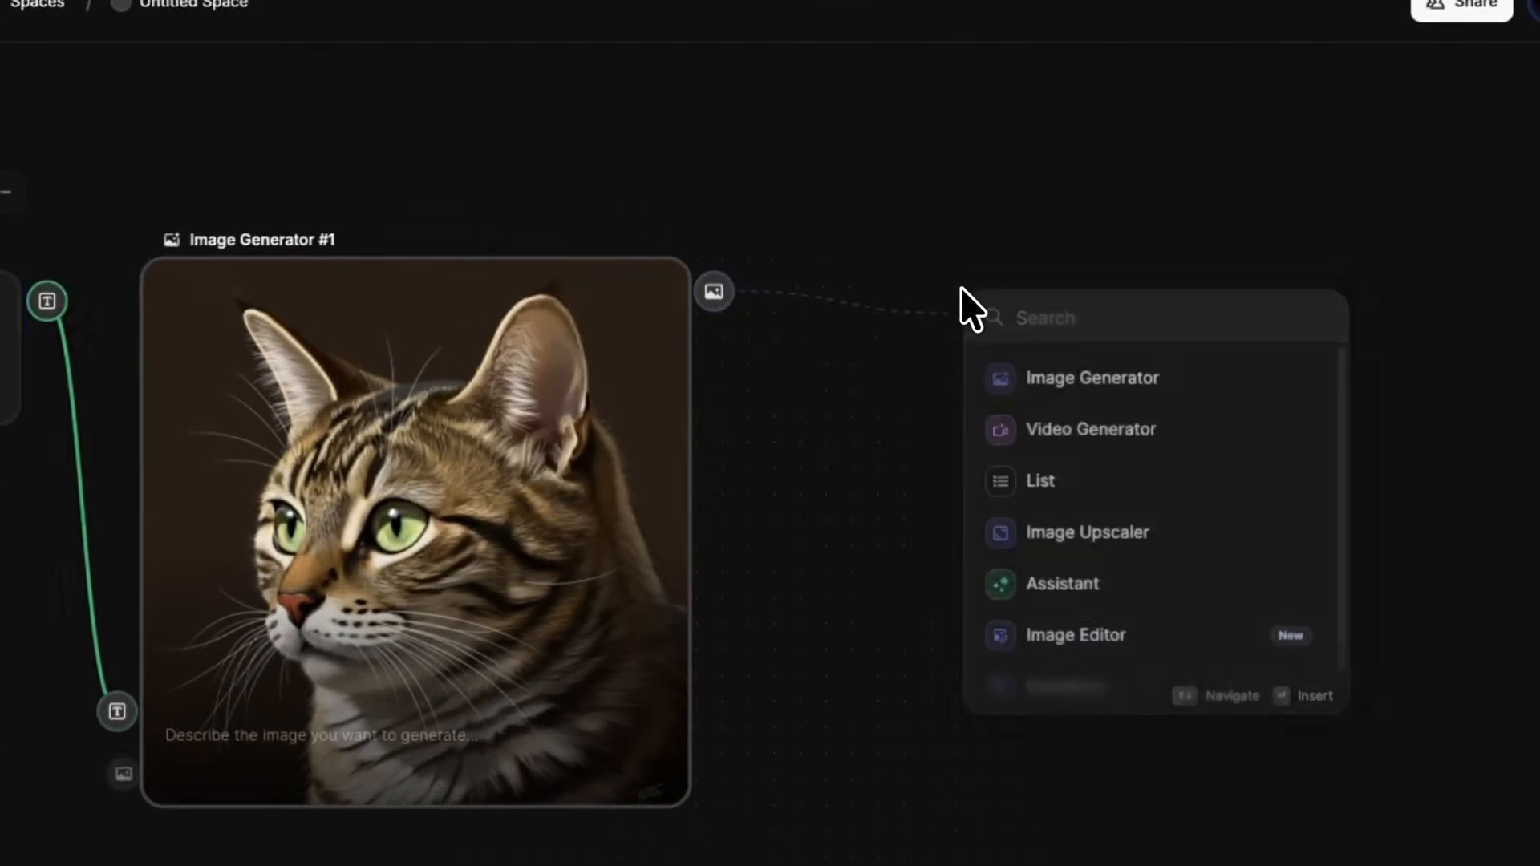
{"action": "left_click", "coordinate": [1147, 433]}
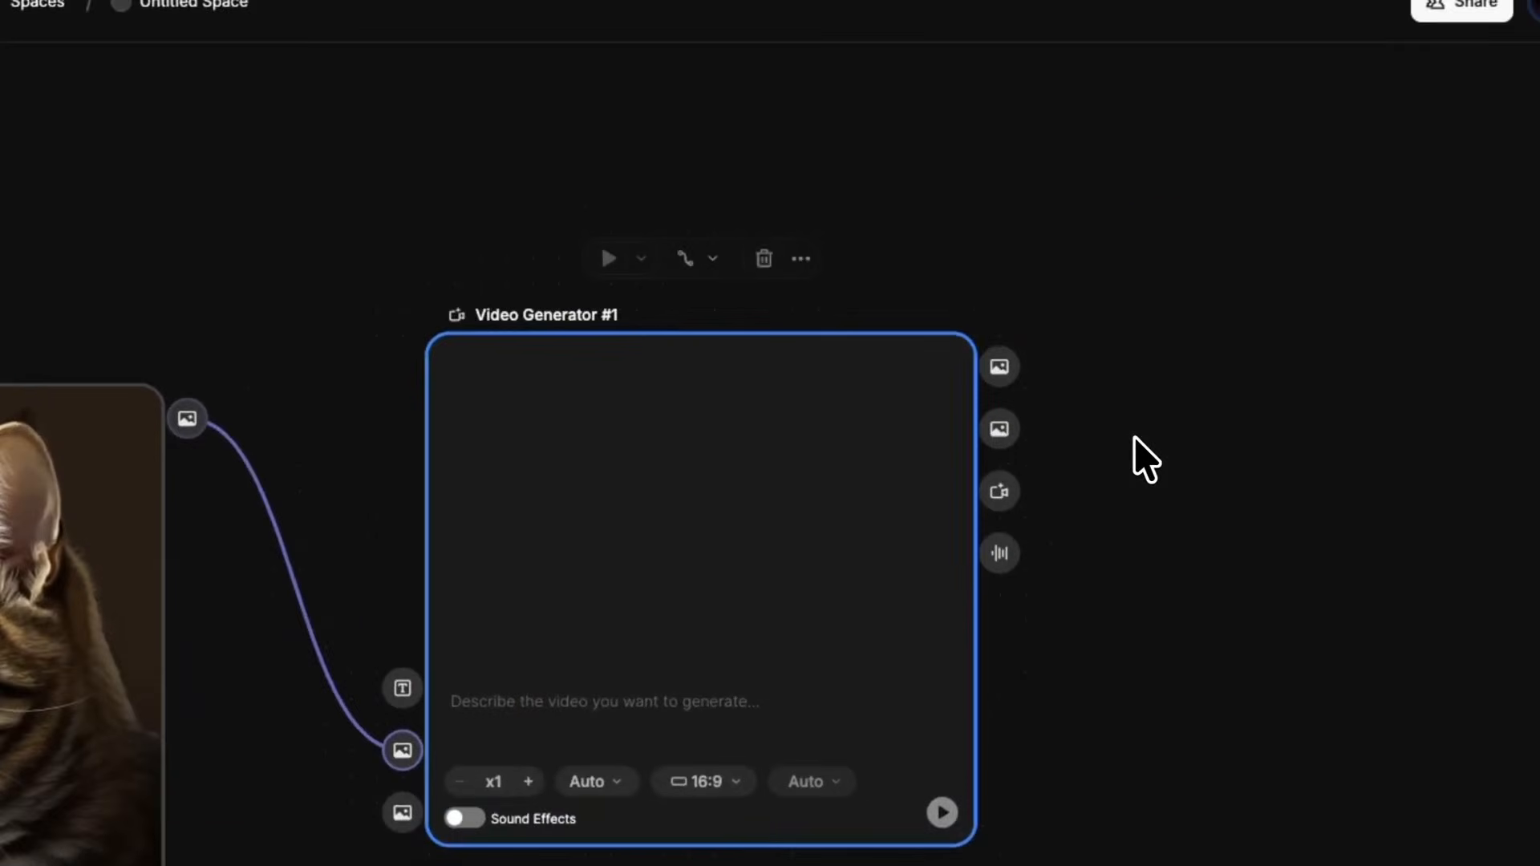
- Delete the Video Generator node from the cat workflow
{"action": "scroll", "coordinate": [965, 422], "scroll_direction": "left", "scroll_amount": 3}
{"action": "scroll", "coordinate": [954, 415], "scroll_direction": "up", "scroll_amount": 1}
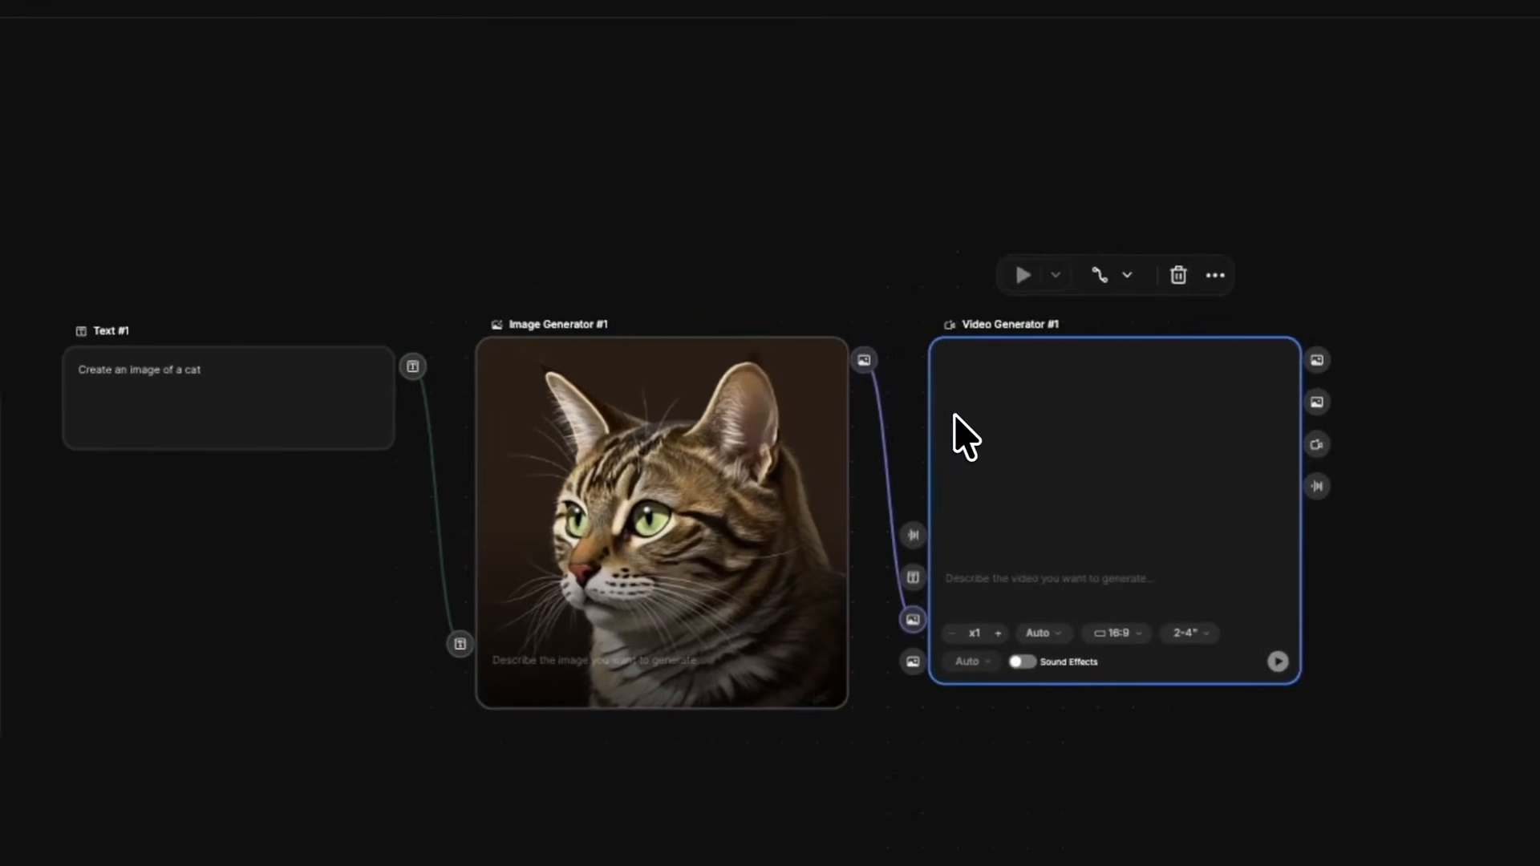
{"action": "left_click", "coordinate": [1176, 275]}
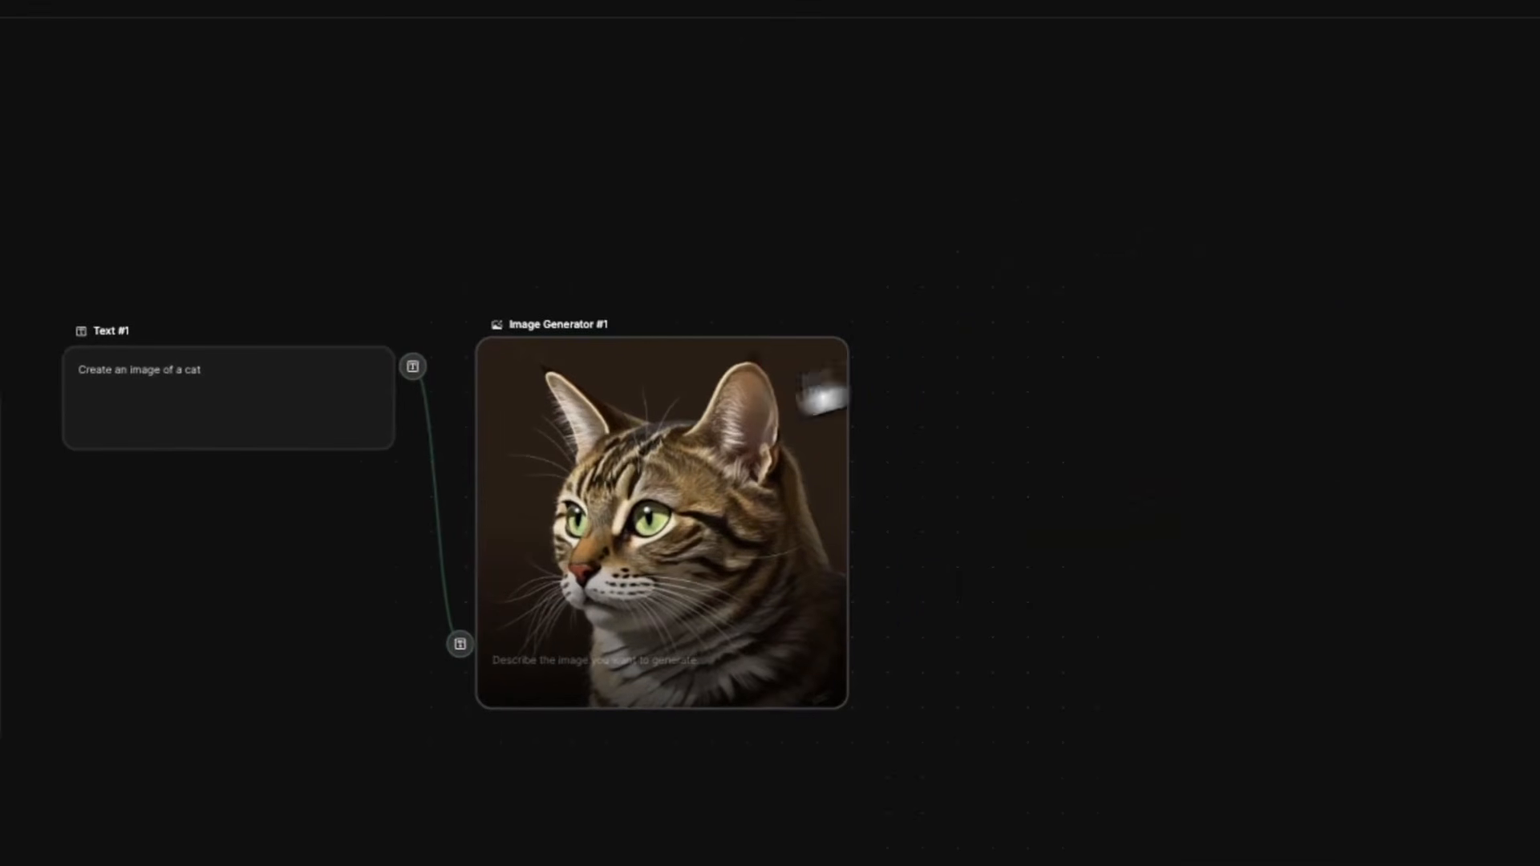
{"action": "scroll", "coordinate": [567, 477], "scroll_direction": "left", "scroll_amount": 3}
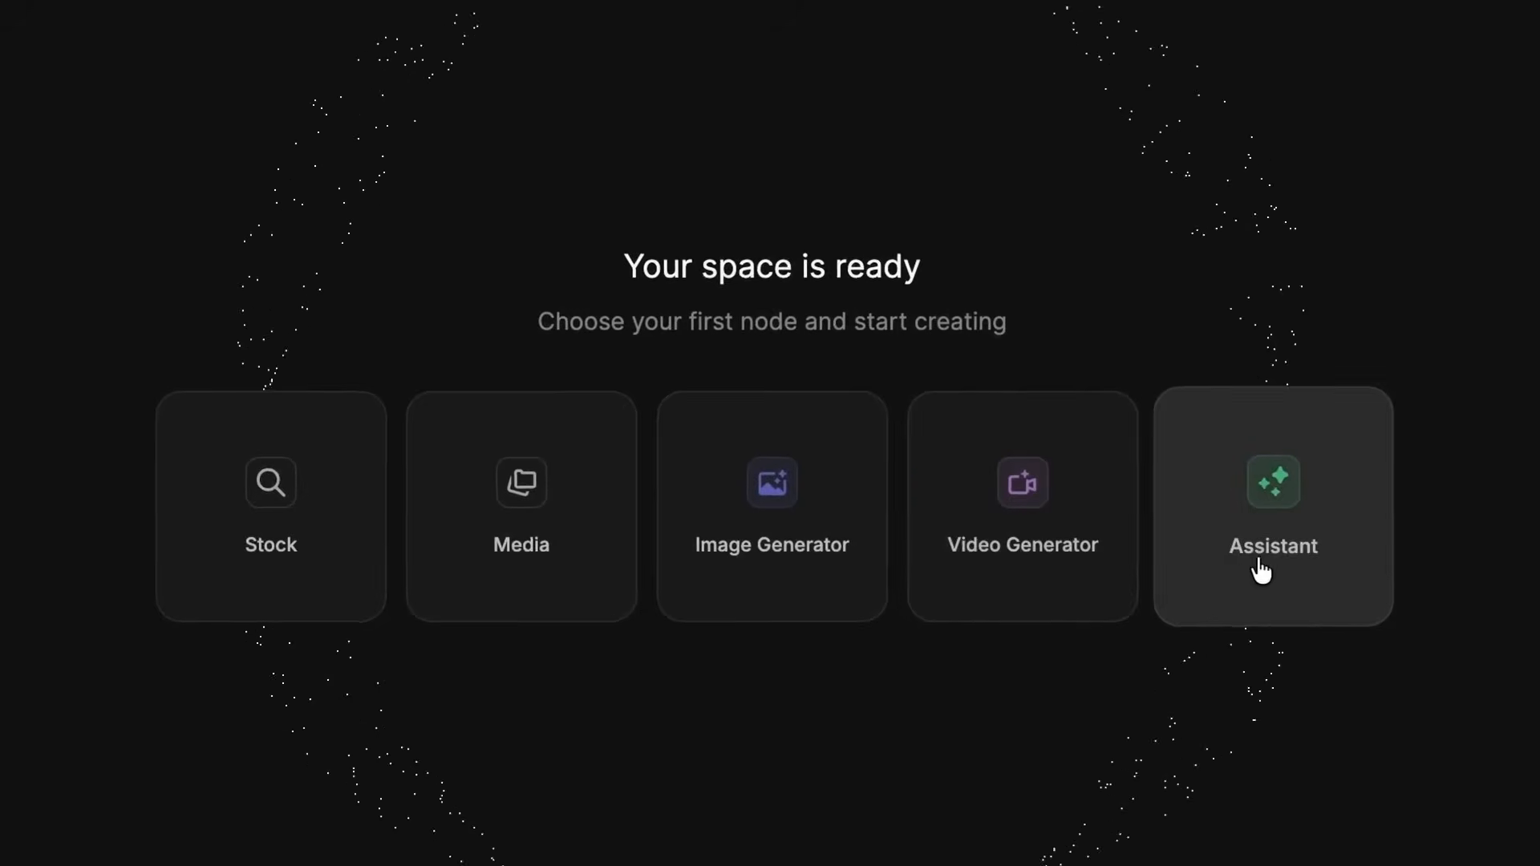
- Start the empty space with an Assistant node and connect its text output to a new Image Generator node
{"action": "left_click", "coordinate": [1275, 563]}
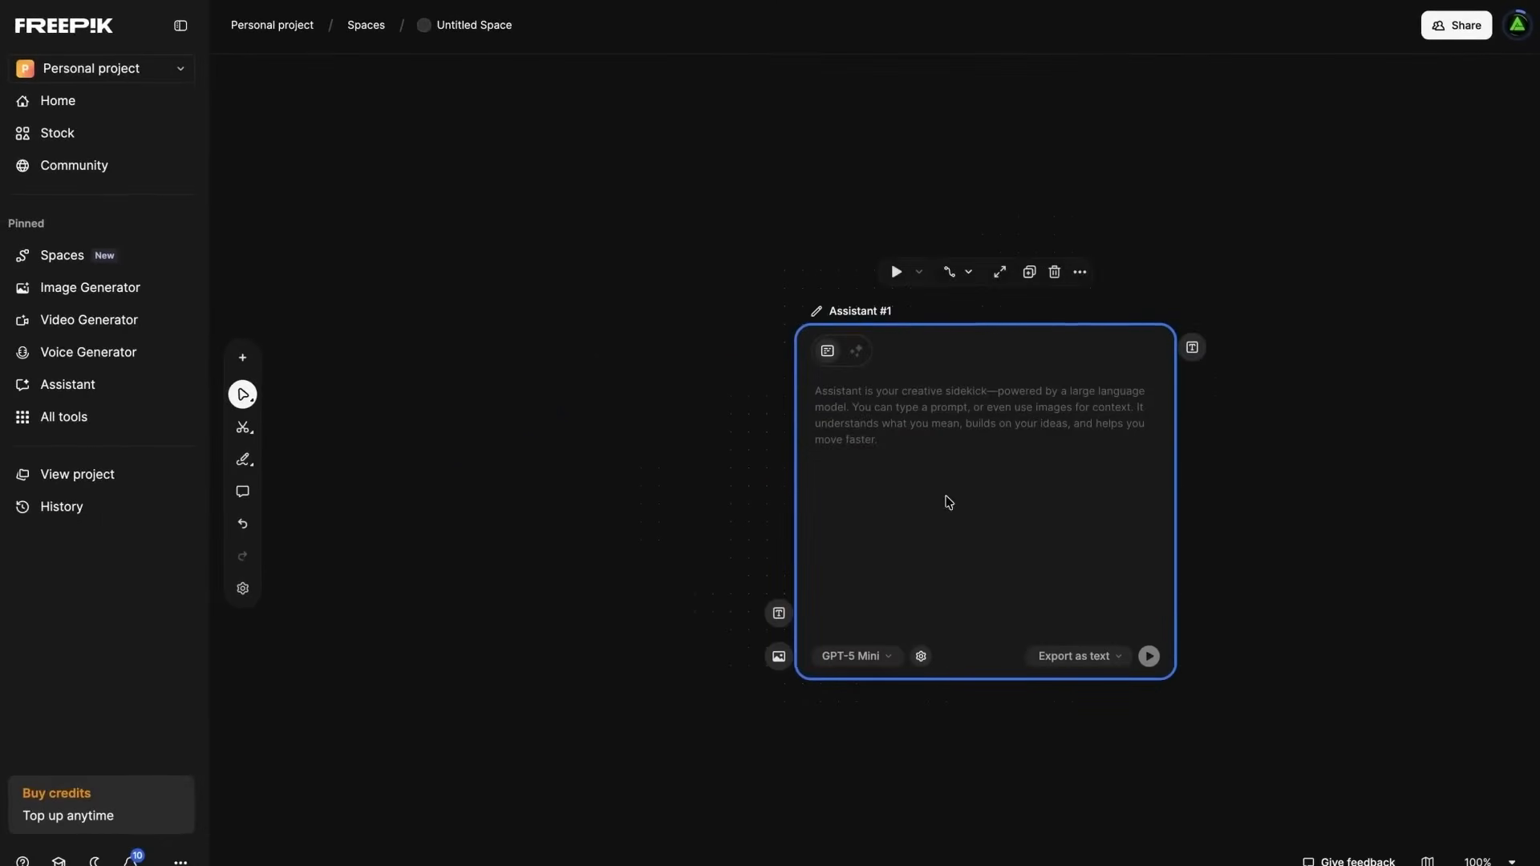
{"action": "left_click_drag", "start_coordinate": [806, 424], "coordinate": [613, 355]}
{"action": "double_click", "coordinate": [1007, 417]}
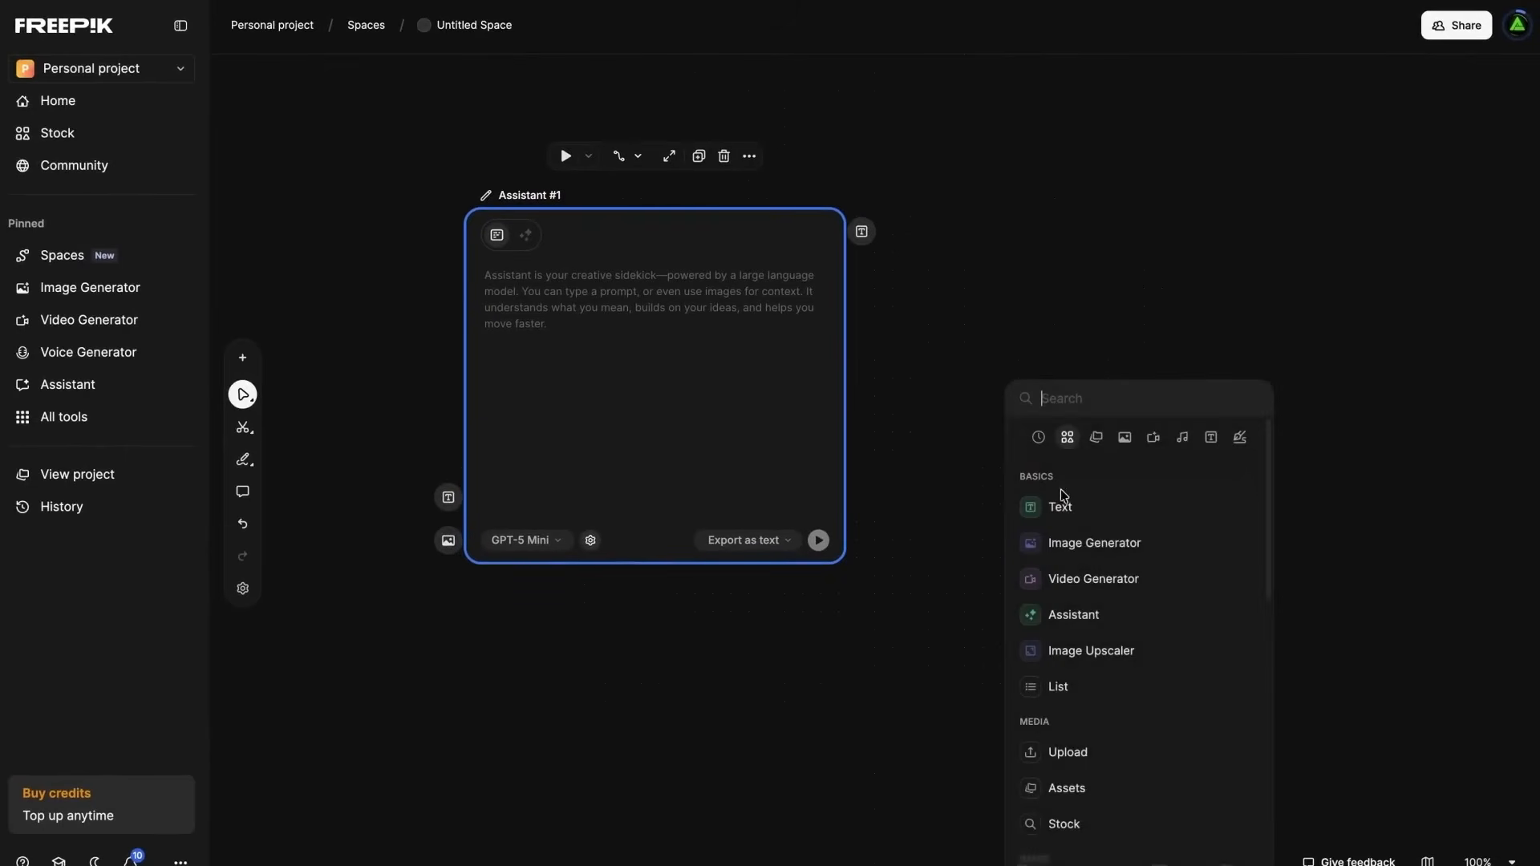
{"action": "left_click", "coordinate": [1081, 547]}
{"action": "left_click_drag", "start_coordinate": [550, 168], "coordinate": [603, 242]}
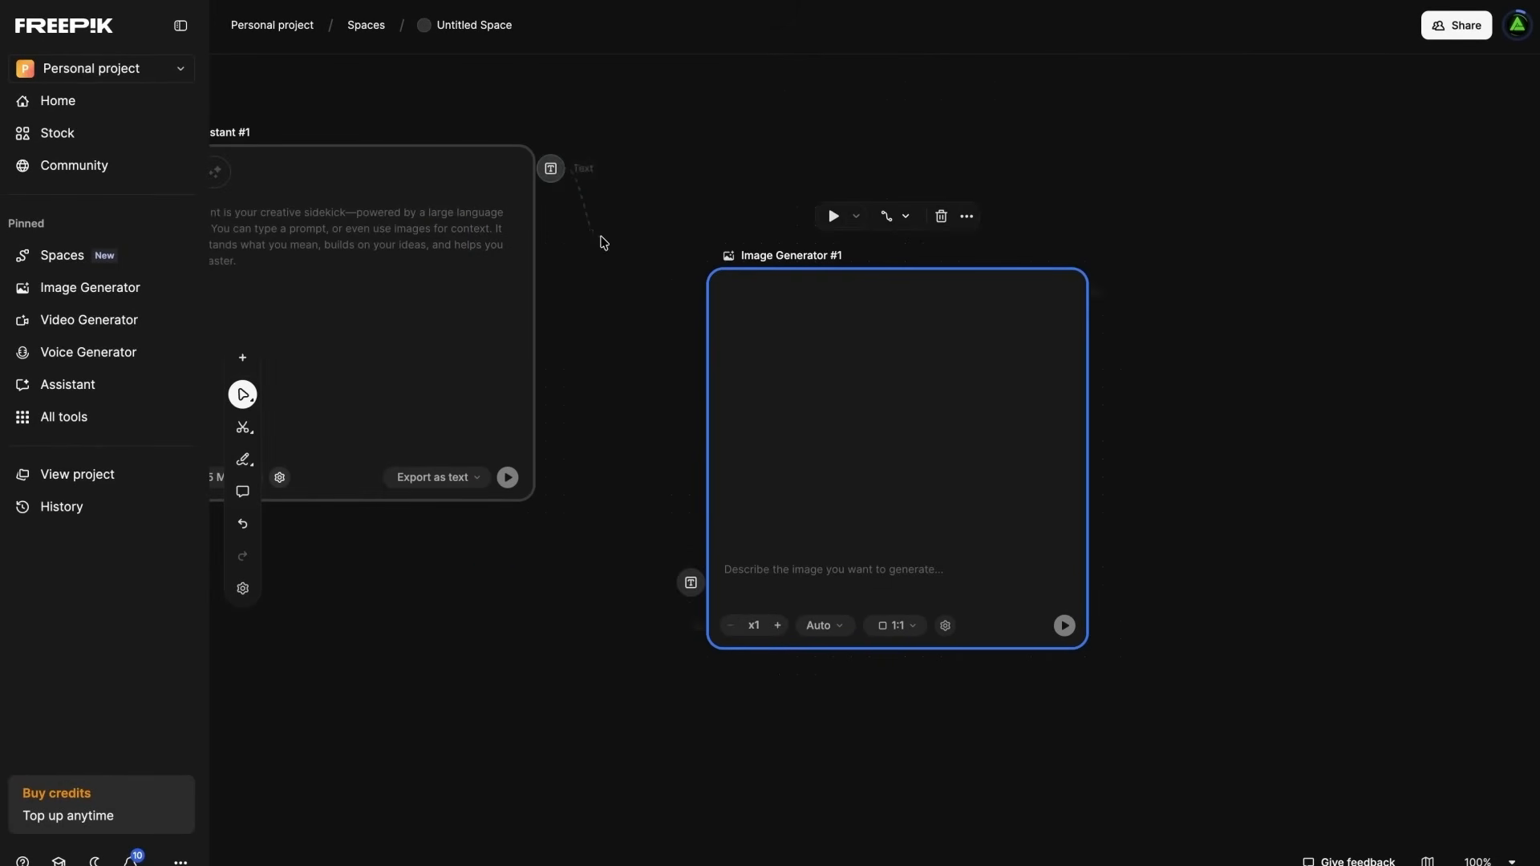
- Add a List node named "JOBS" and add image media to it
{"action": "double_click", "coordinate": [1239, 378]}
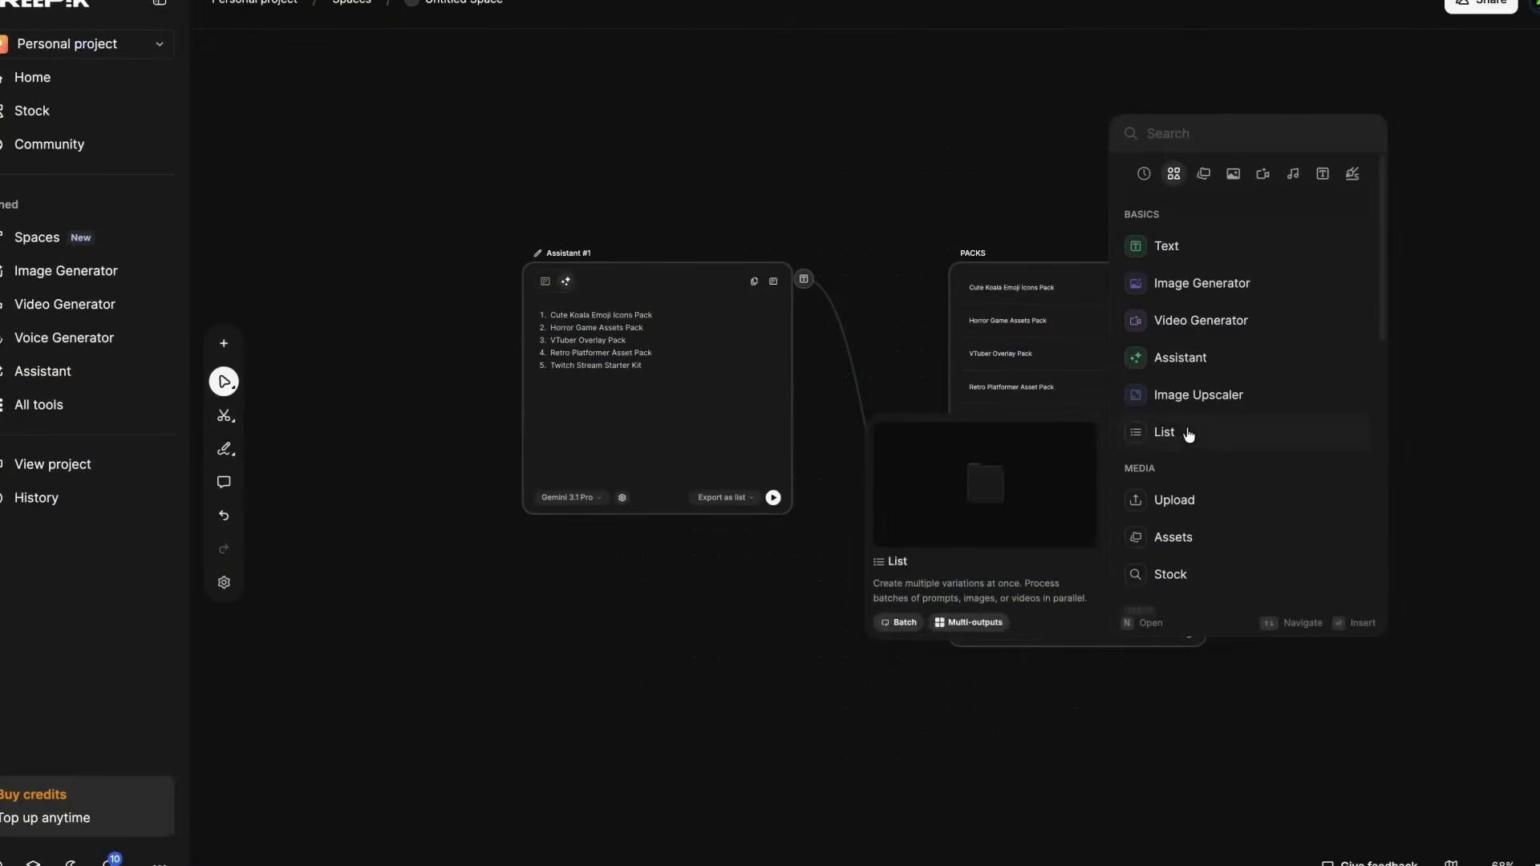
{"action": "left_click", "coordinate": [1188, 434]}
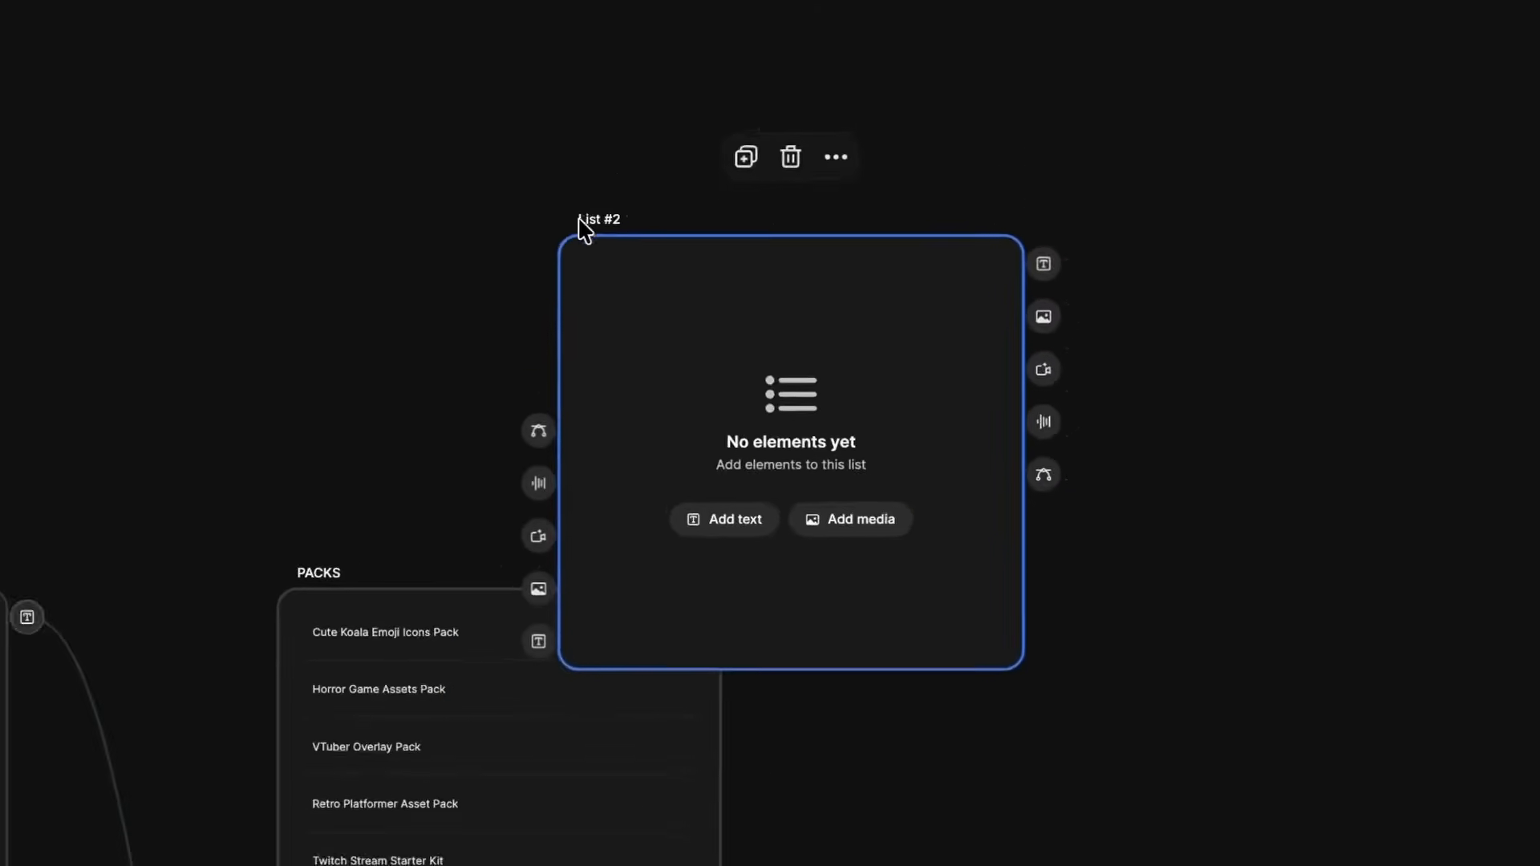
{"action": "double_click", "coordinate": [790, 326]}
{"action": "type", "text": "JOBS"}
{"action": "left_click", "coordinate": [834, 533]}
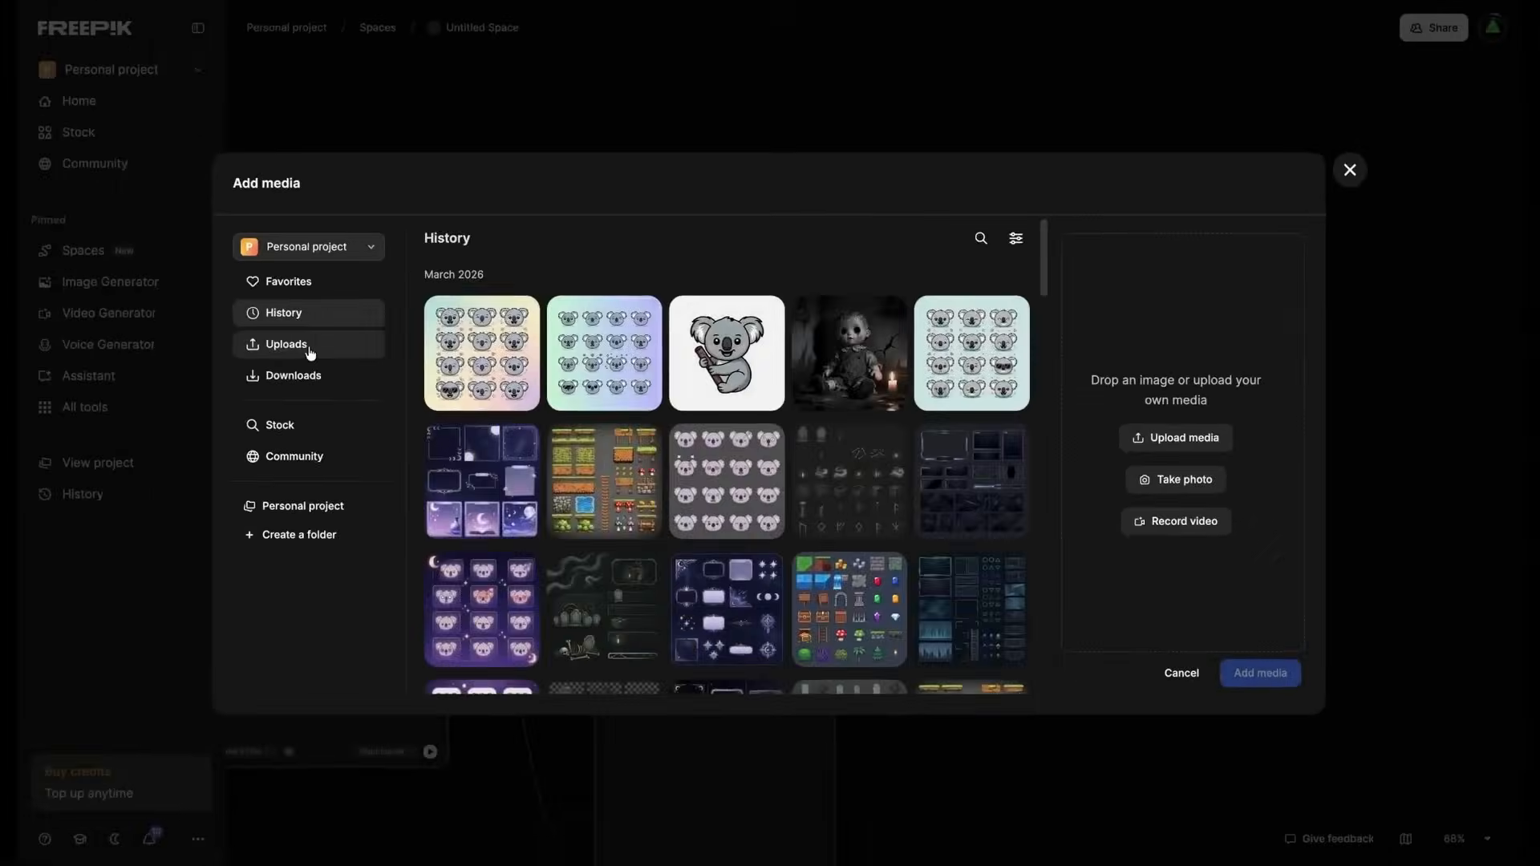
{"action": "left_click", "coordinate": [309, 353]}
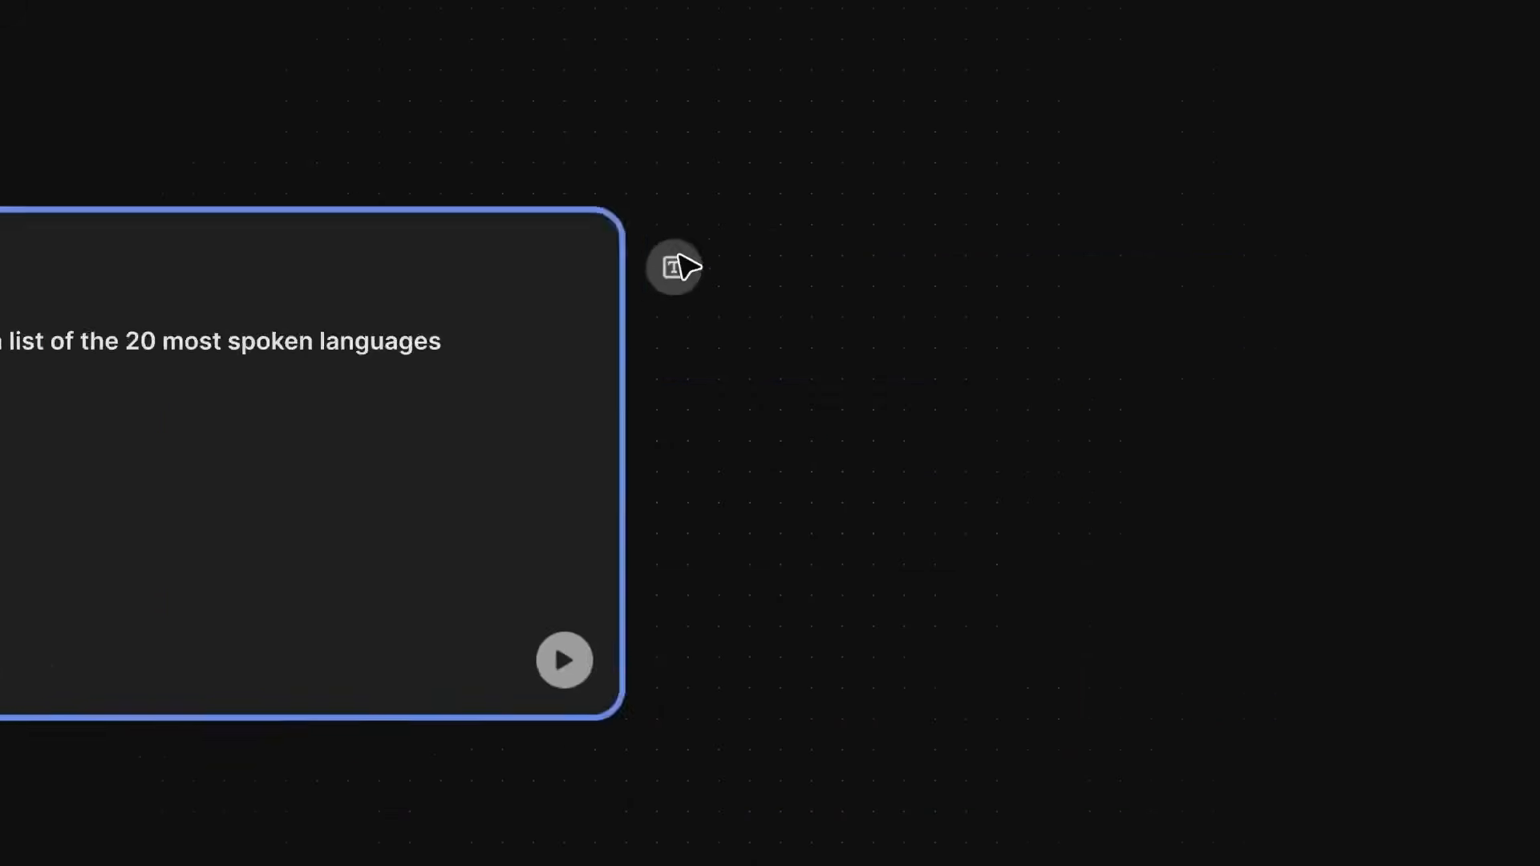
- Connect the Assistant's text output to a list and link the Languages list's text output to a new Image Generator
{"action": "left_click_drag", "start_coordinate": [1349, 210], "coordinate": [385, 703]}
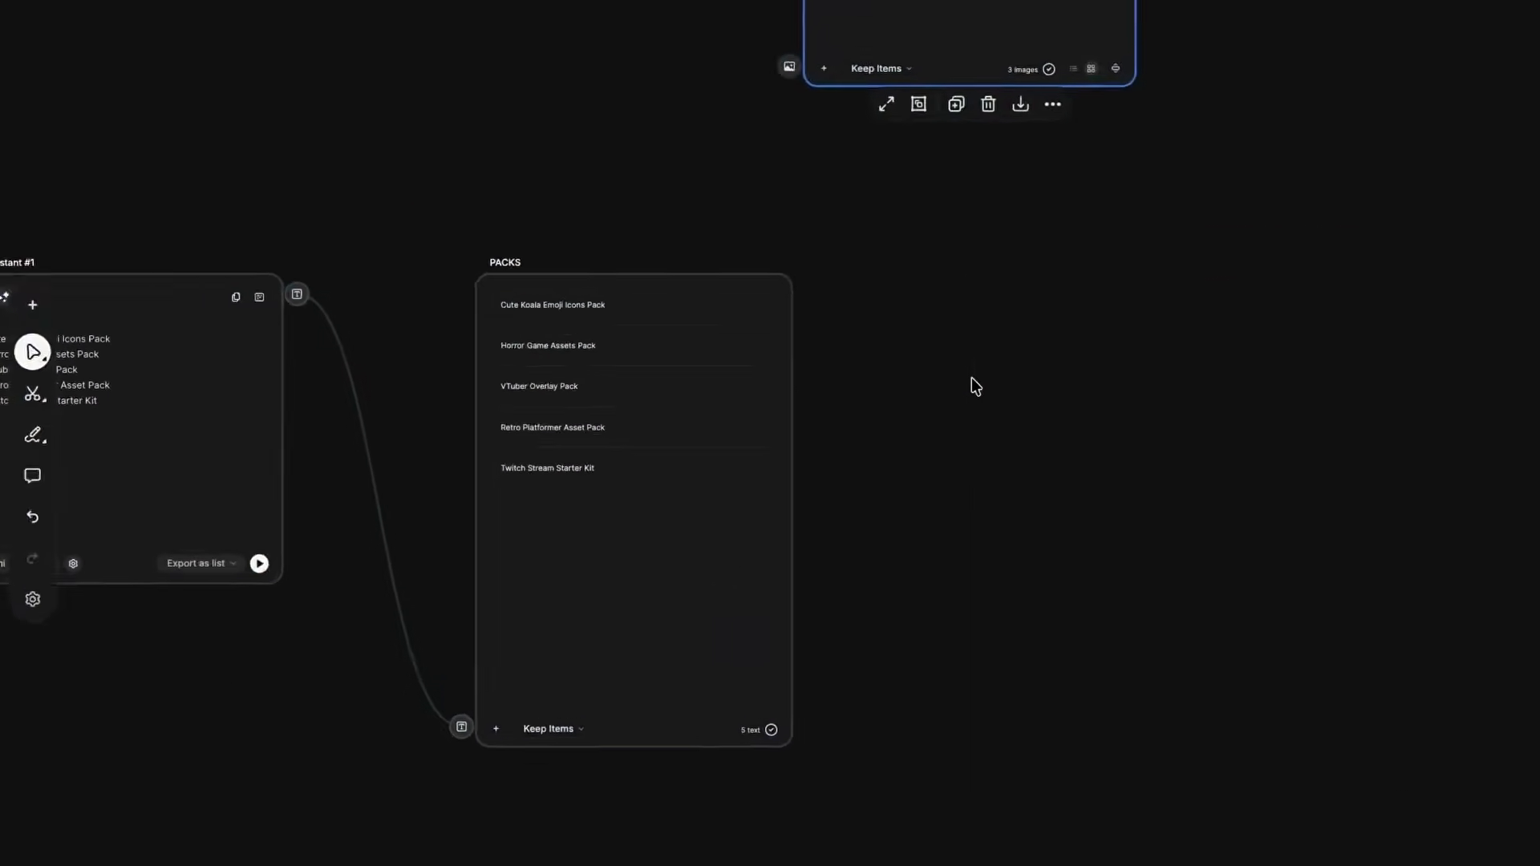
{"action": "double_click", "coordinate": [972, 377]}
{"action": "left_click", "coordinate": [1116, 554]}
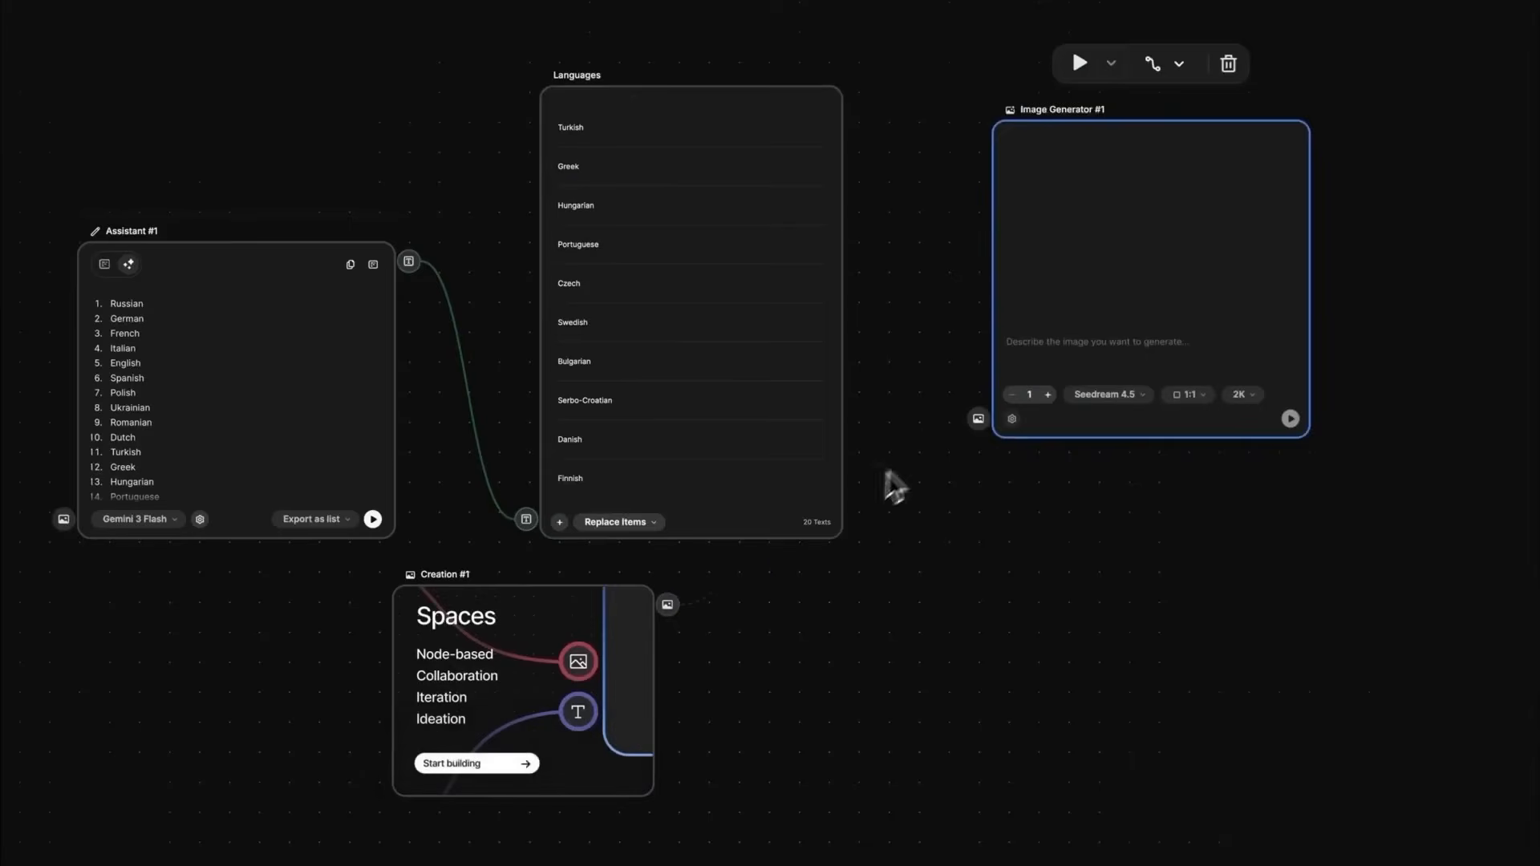
{"action": "left_click_drag", "start_coordinate": [856, 105], "coordinate": [978, 383]}
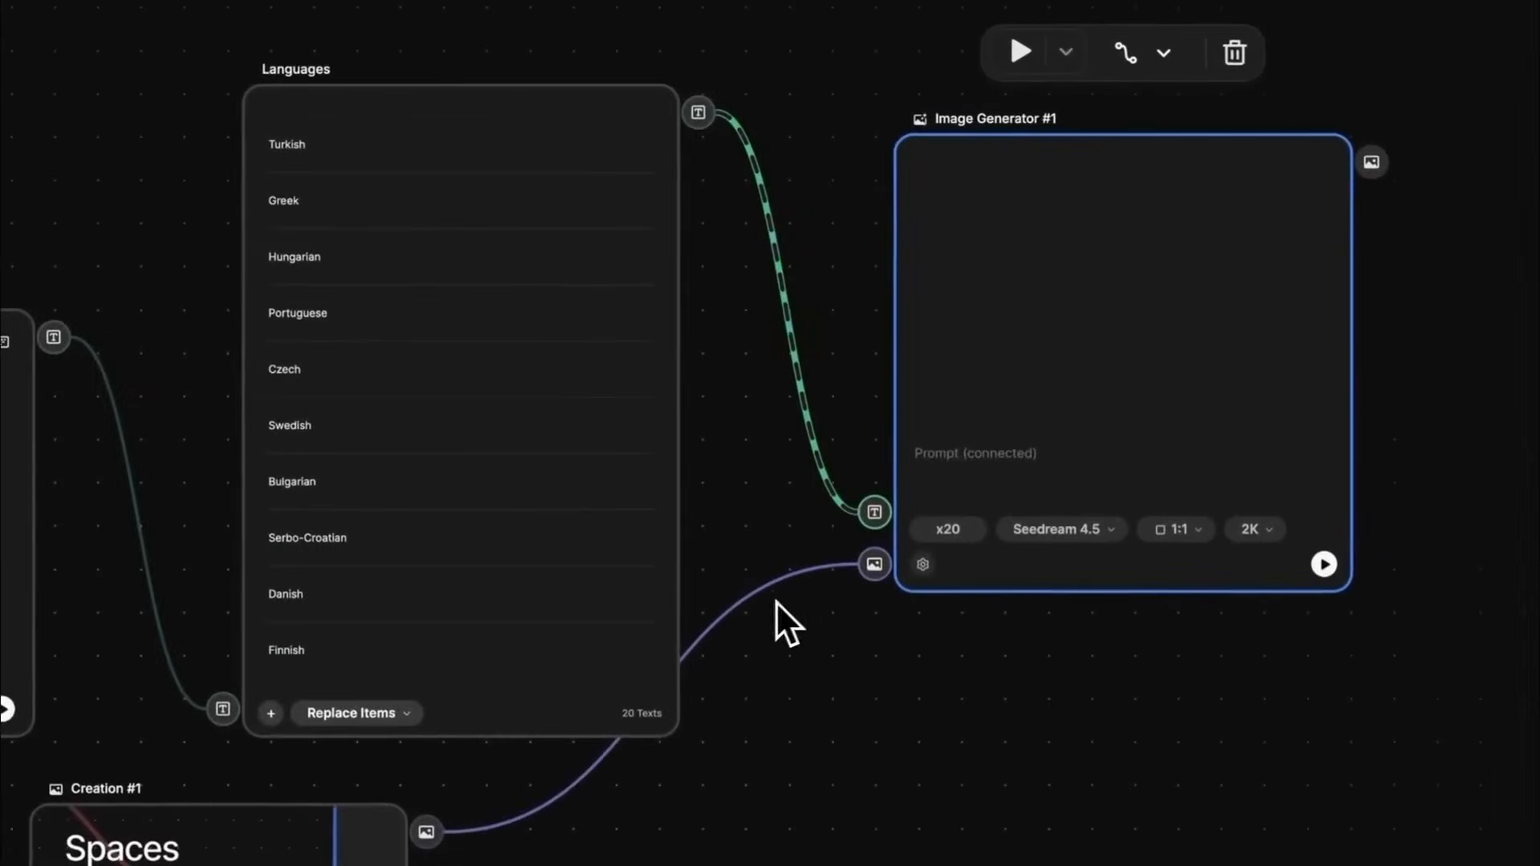
- Begin the Image Generator's prompt with "Tran"
{"action": "type", "text": "Tran"}
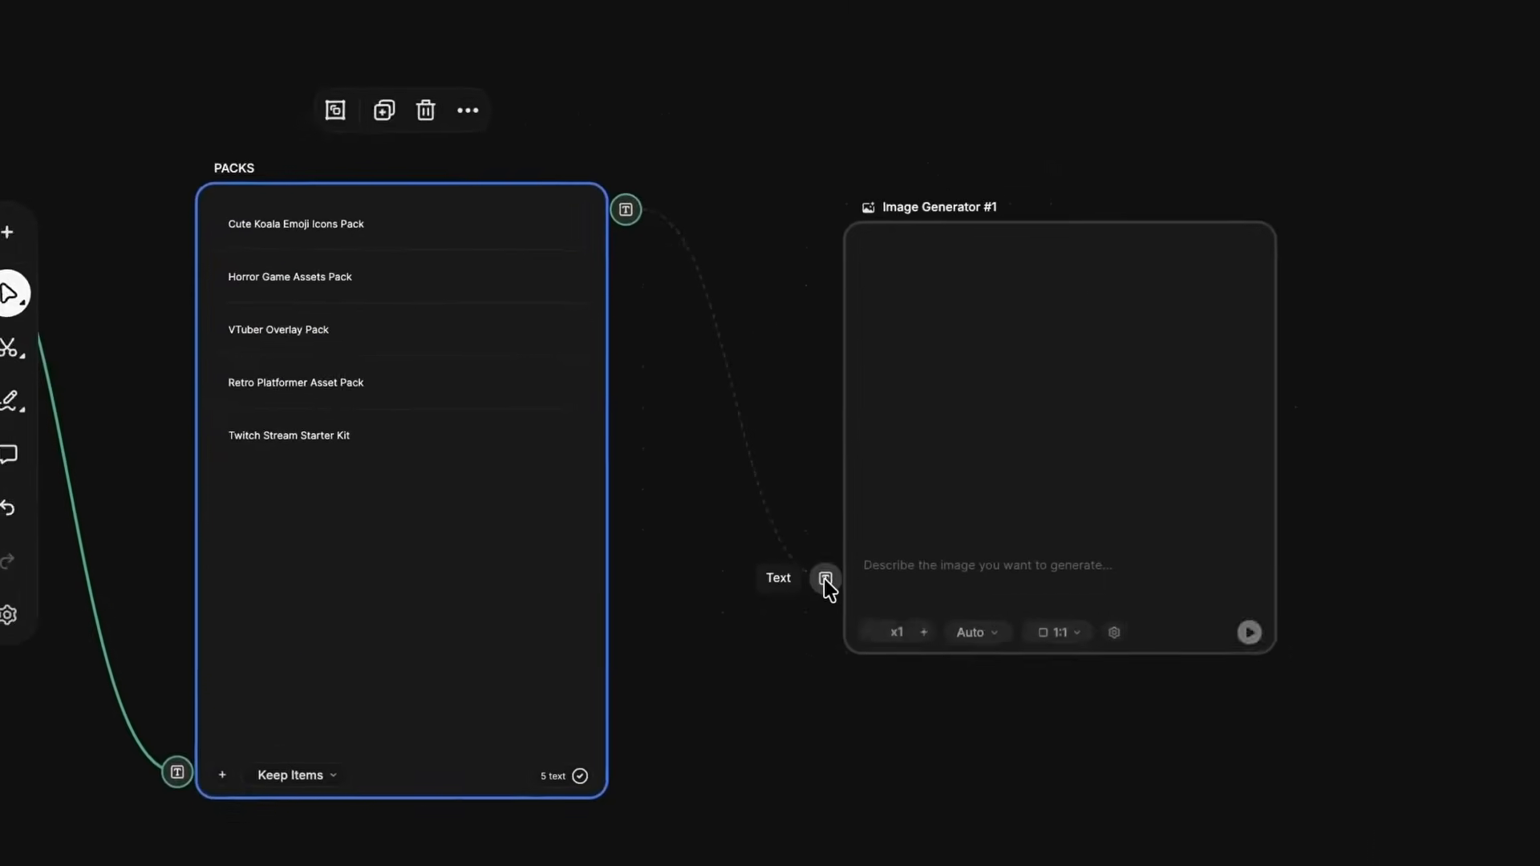
- Copy the Assistant's five numbered prompts into Image Generator #1's prompt and add "Make five images for each number"
{"action": "key", "text": "ctrl+a"}
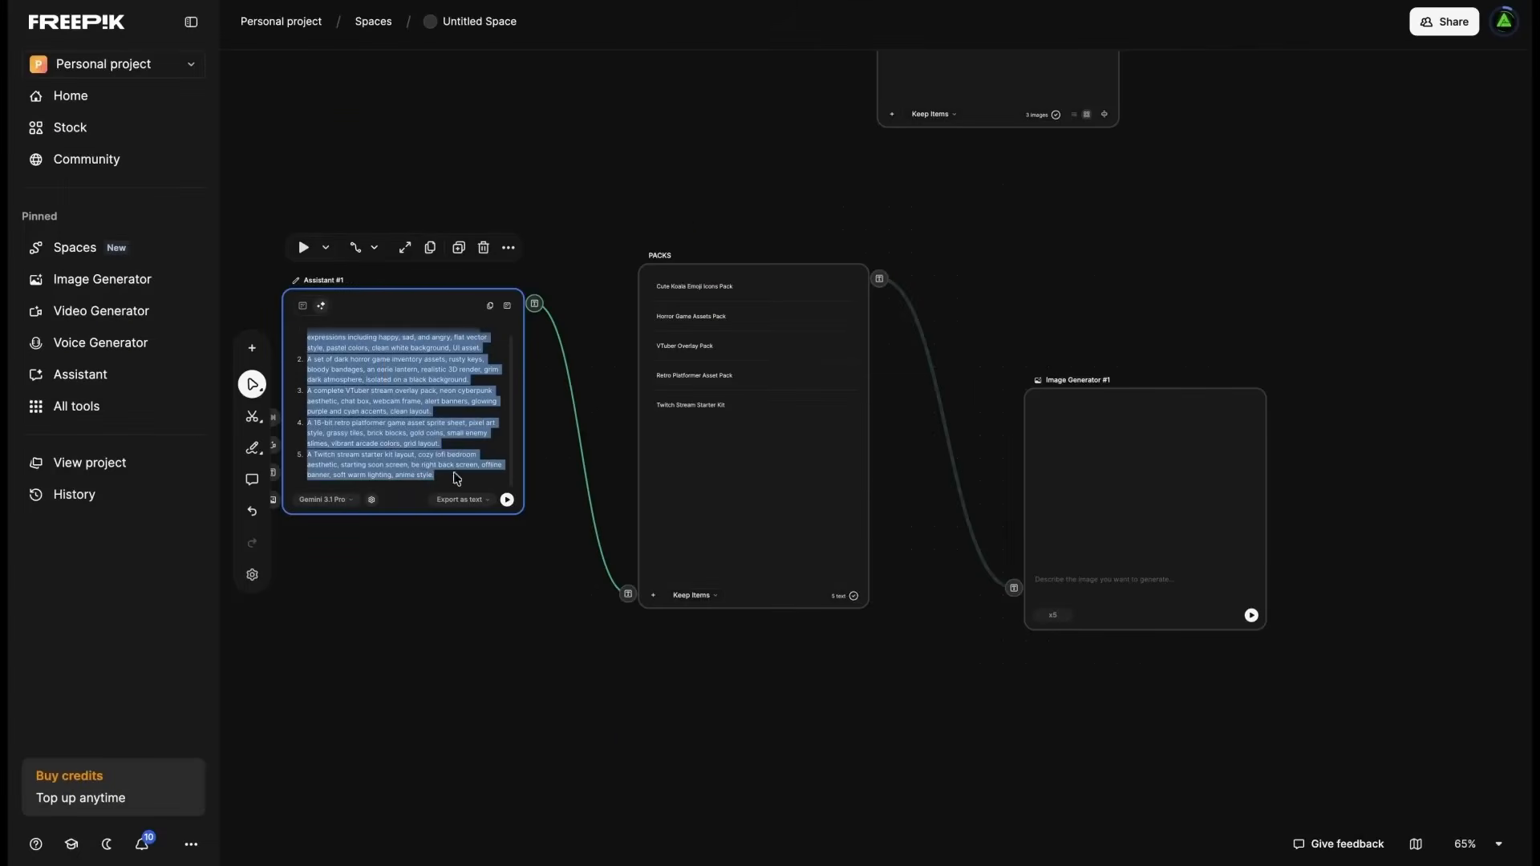
{"action": "left_click", "coordinate": [1073, 582]}
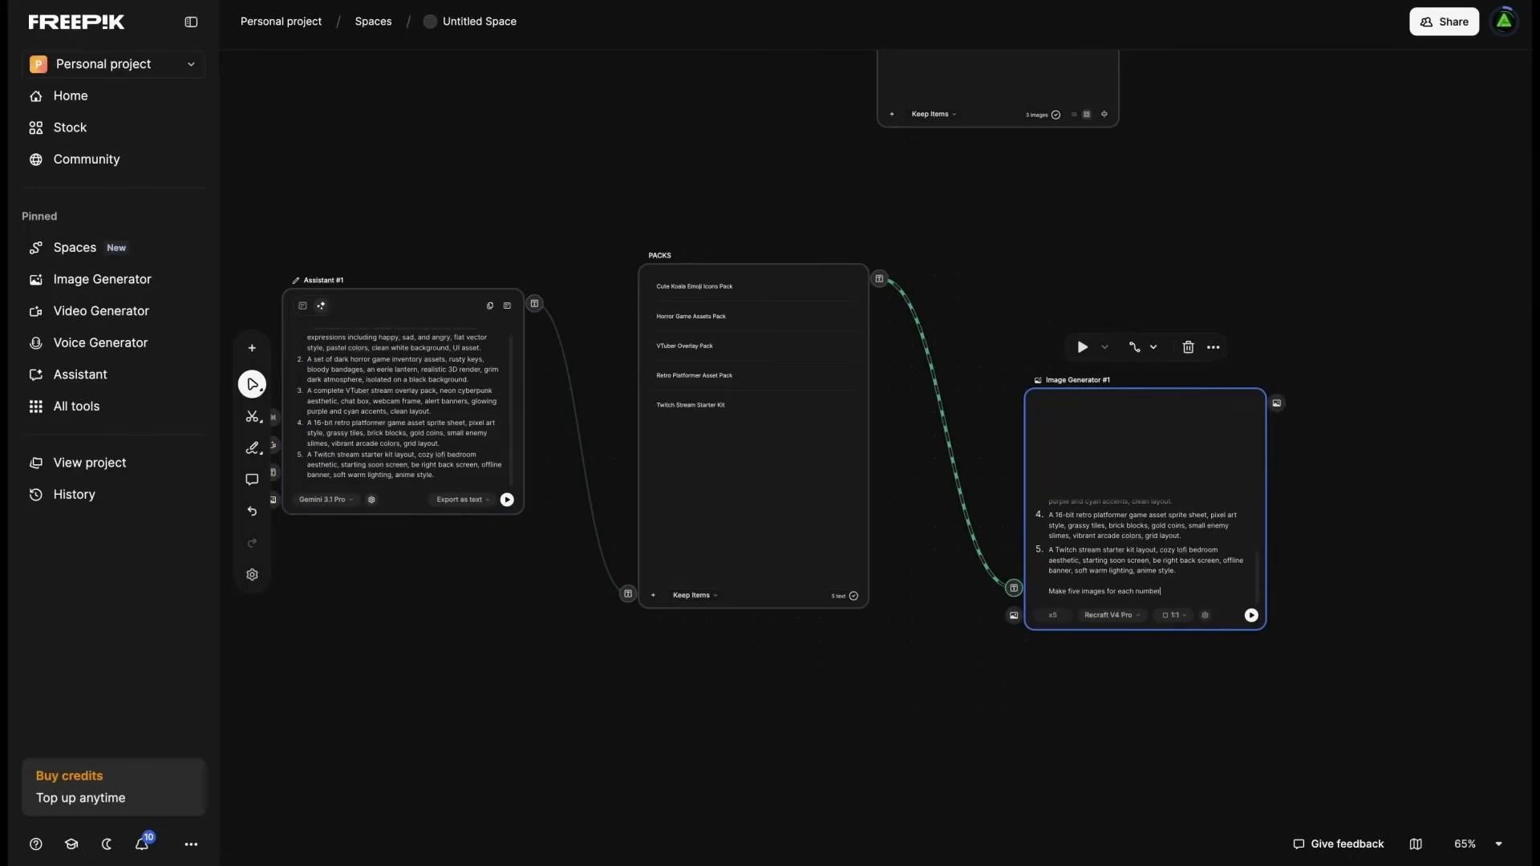
- Set Image Generator #1's model to Seedream 4.5 and run the image generation
{"action": "left_click", "coordinate": [1109, 615]}
{"action": "scroll", "coordinate": [1191, 504], "scroll_direction": "down", "scroll_amount": 2}
{"action": "scroll", "coordinate": [1189, 501], "scroll_direction": "up", "scroll_amount": 5}
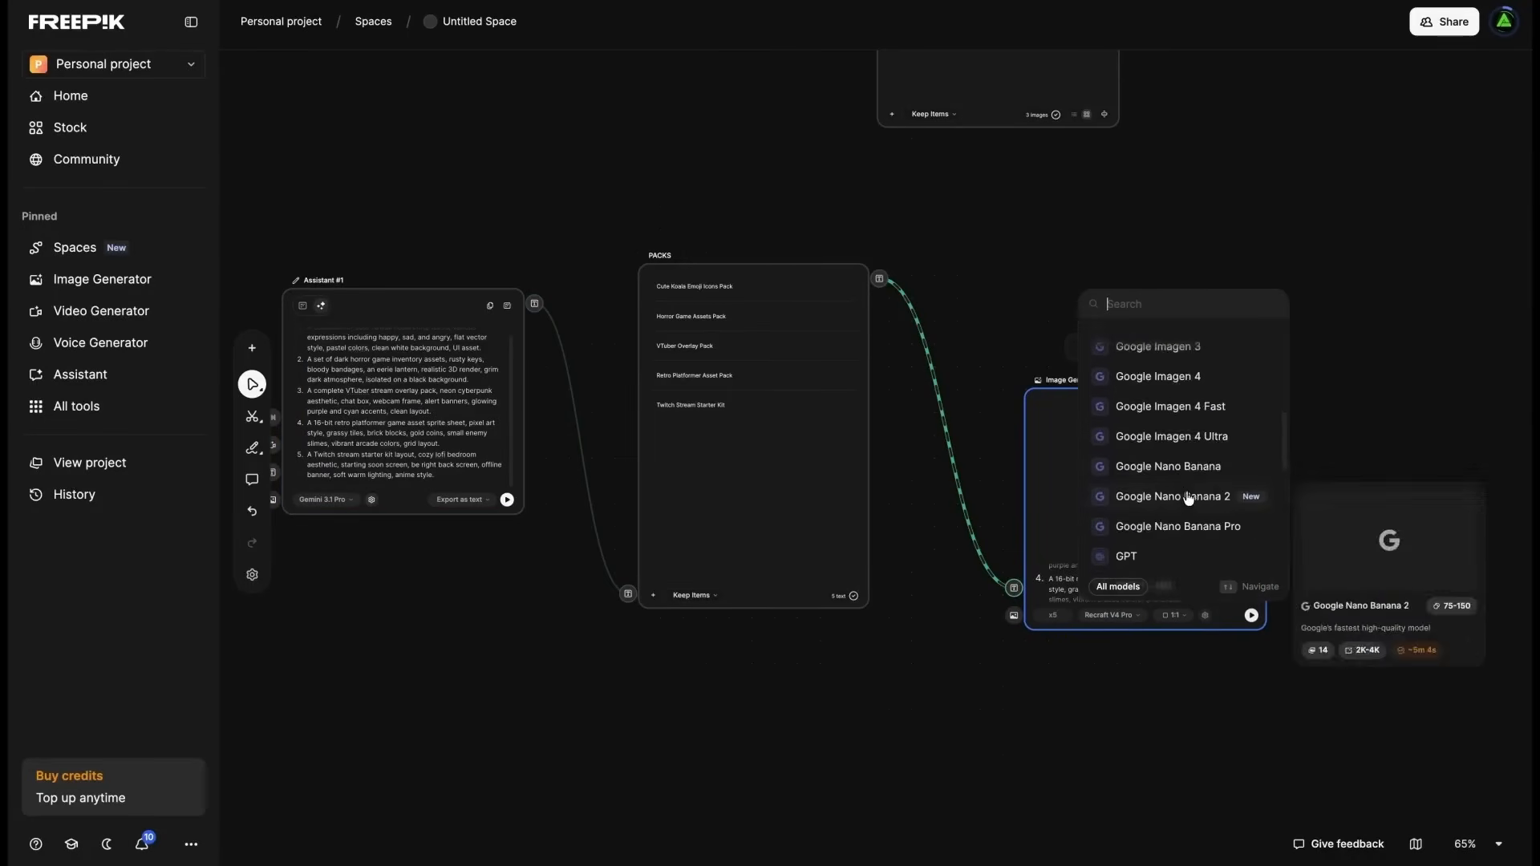
{"action": "scroll", "coordinate": [1203, 509], "scroll_direction": "down", "scroll_amount": 10}
{"action": "left_click", "coordinate": [1208, 513]}
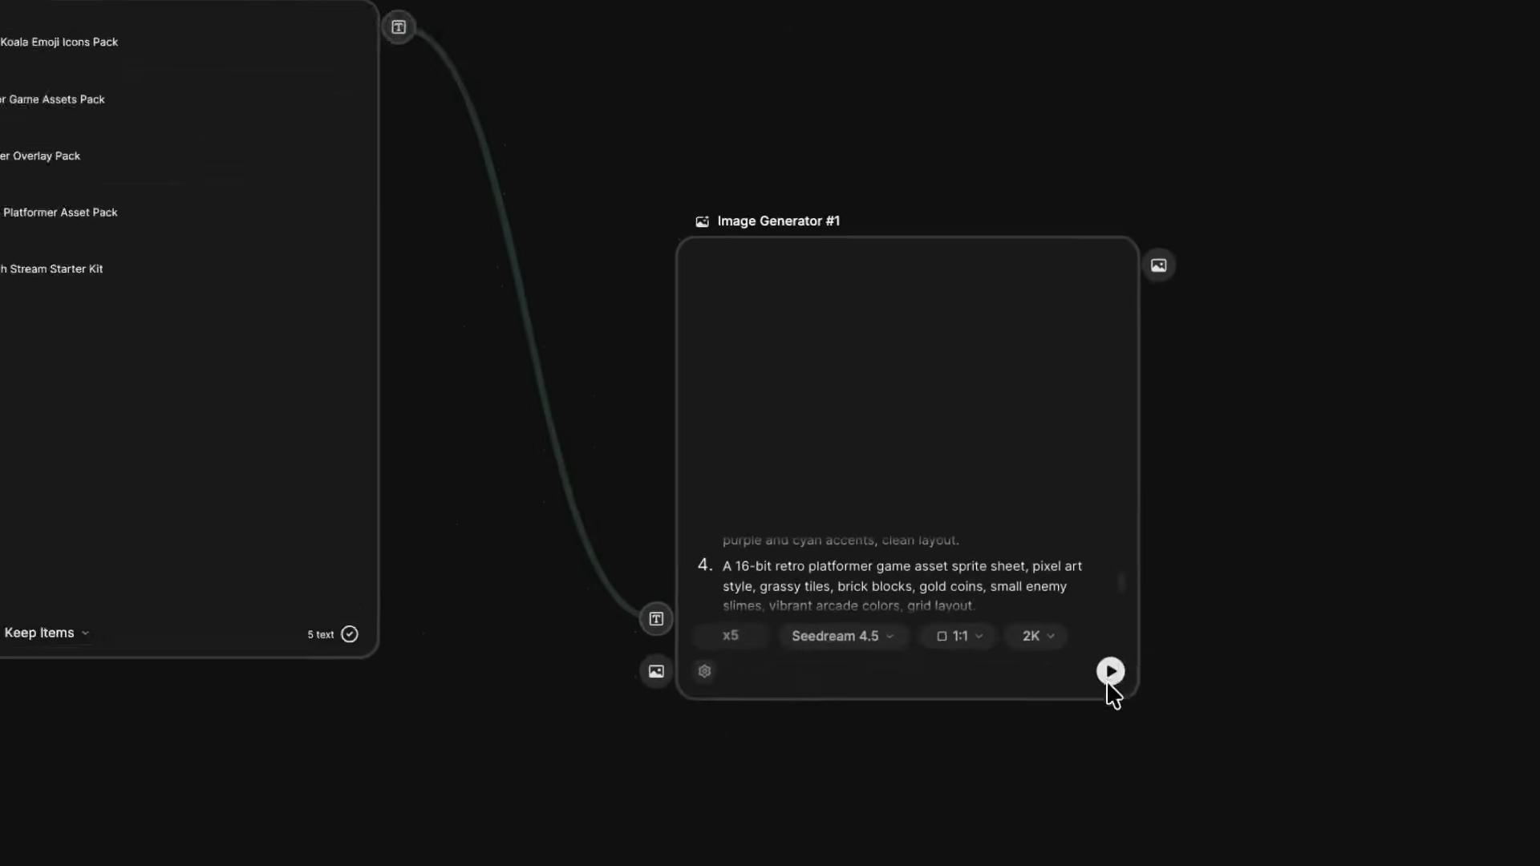
{"action": "left_click", "coordinate": [1251, 615]}
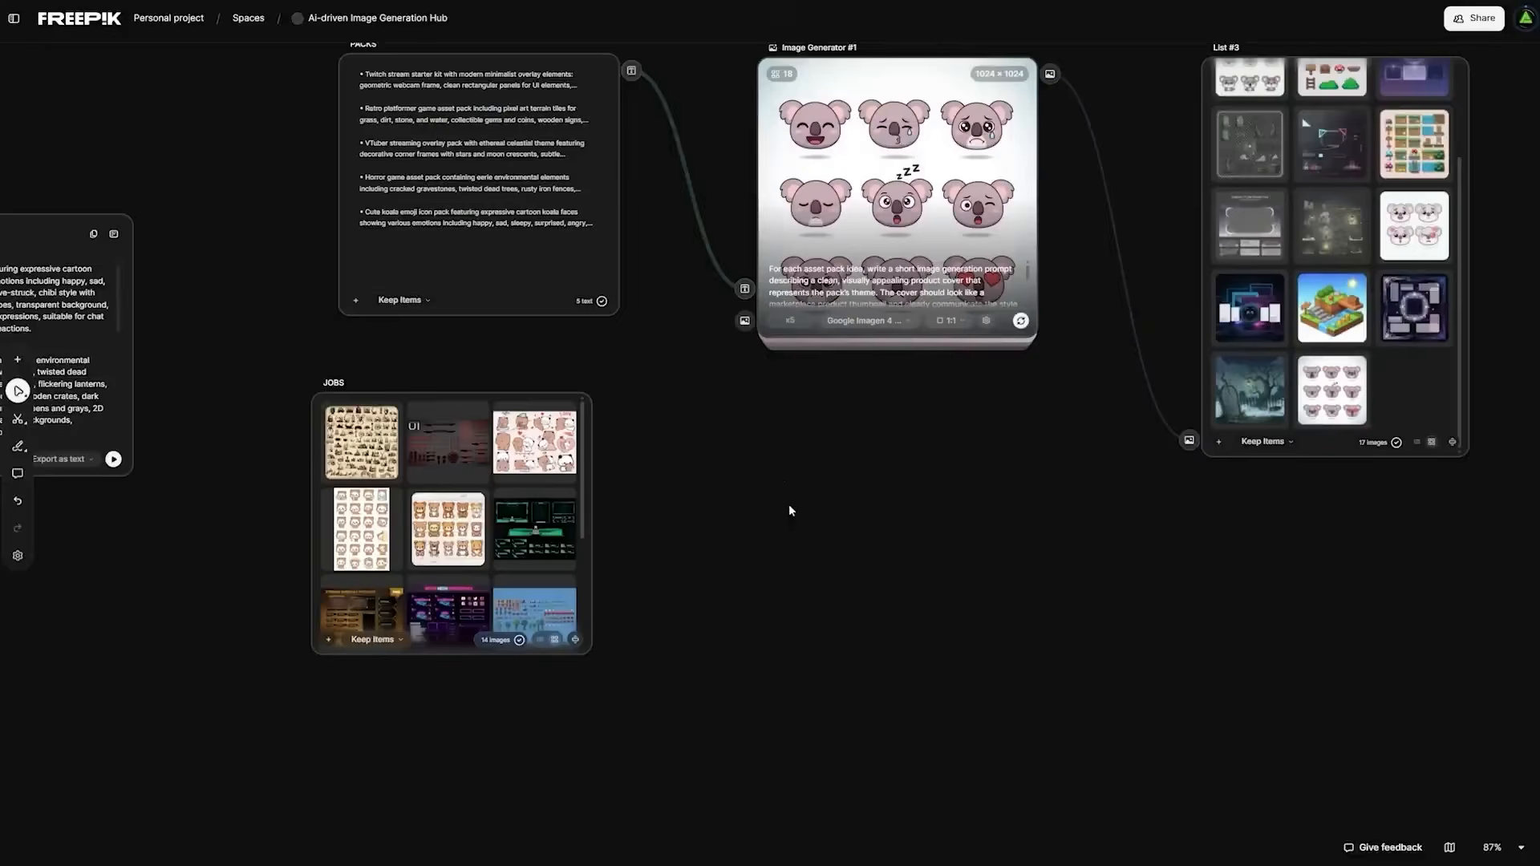
- Add an Image Generator below Image Generator #1 and feed it the PACKS text and the JOBS images
{"action": "double_click", "coordinate": [787, 504]}
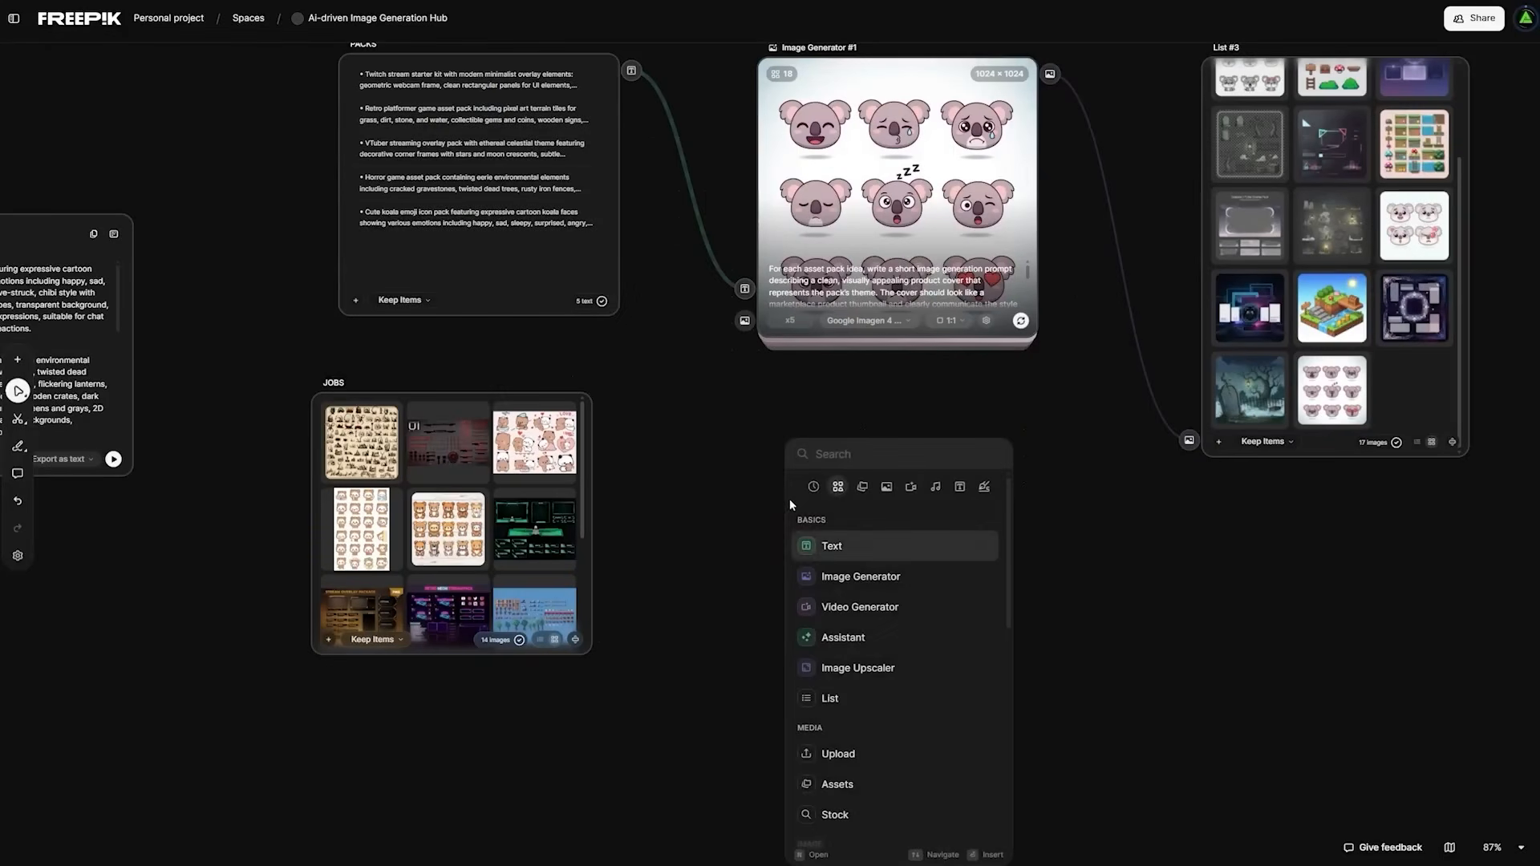
{"action": "left_click", "coordinate": [902, 576]}
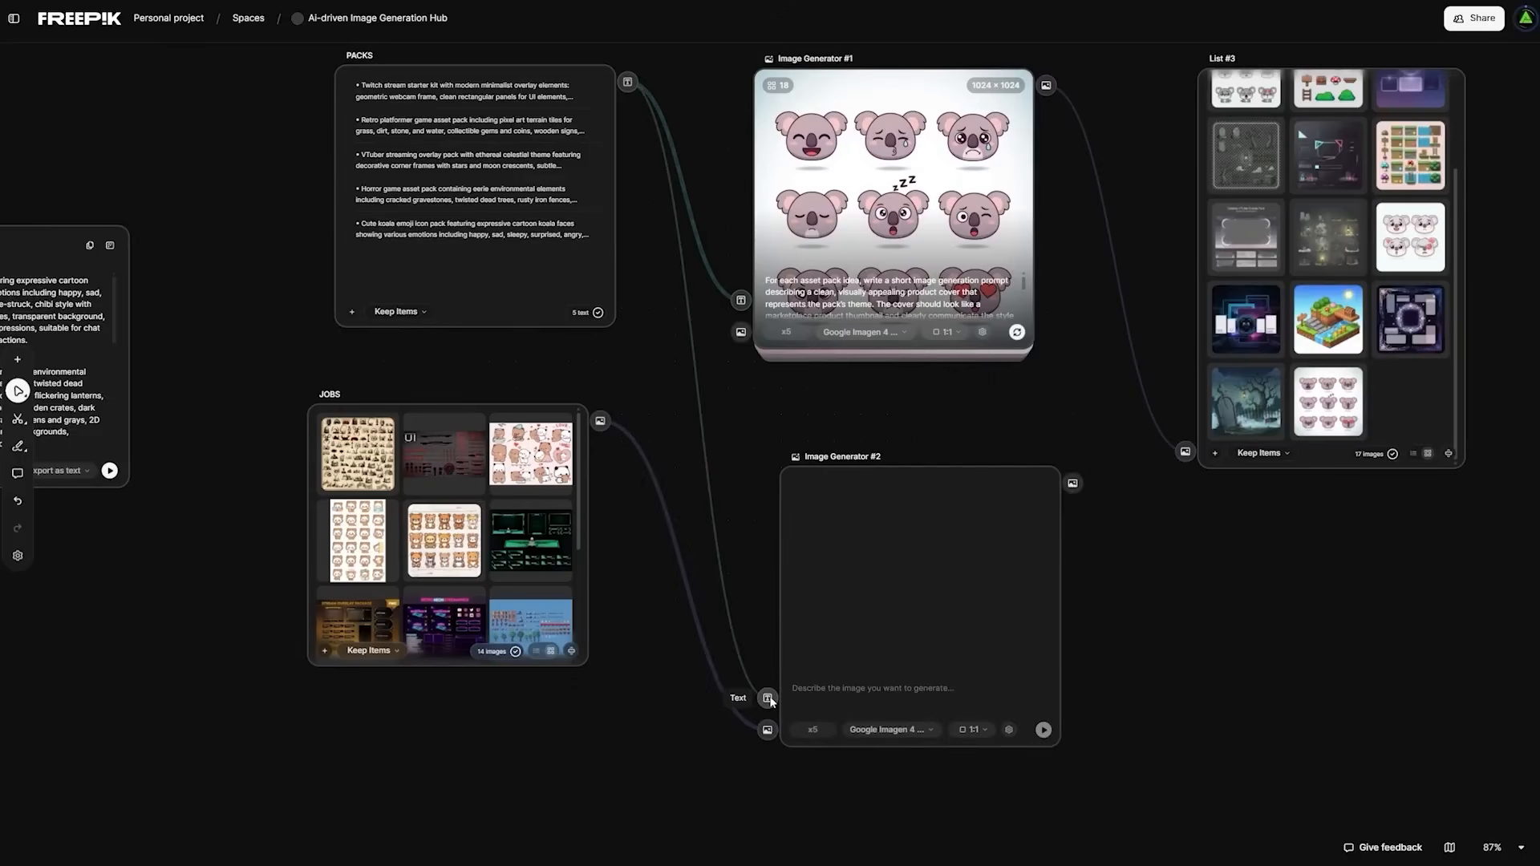
{"action": "left_click", "coordinate": [1042, 582]}
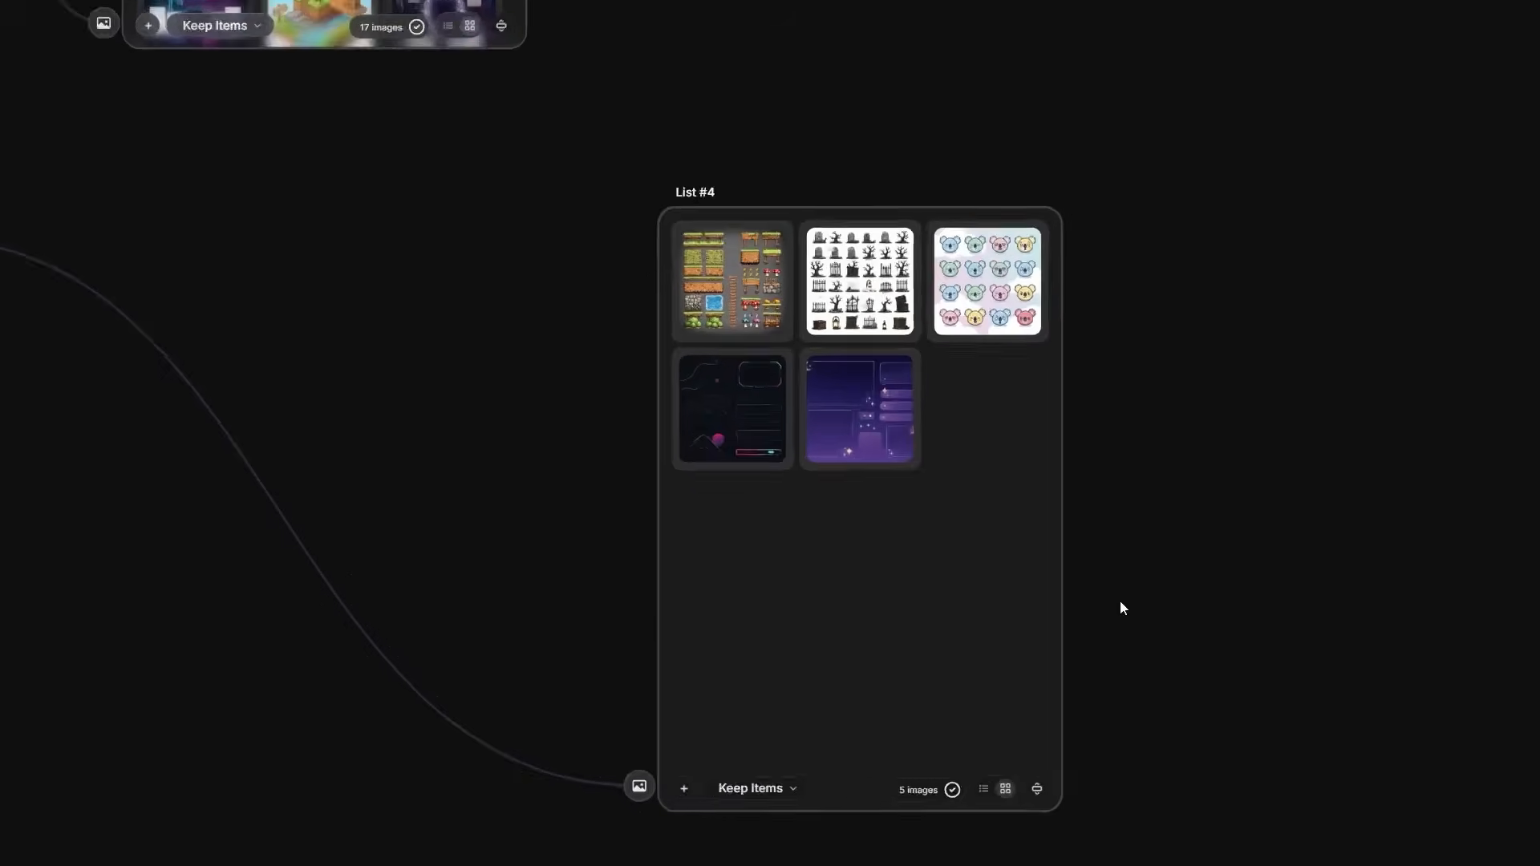
- Add an Image Generator node above List #4 and connect the PACKS text output to its text input
{"action": "scroll", "coordinate": [1119, 608], "scroll_direction": "down", "scroll_amount": 10}
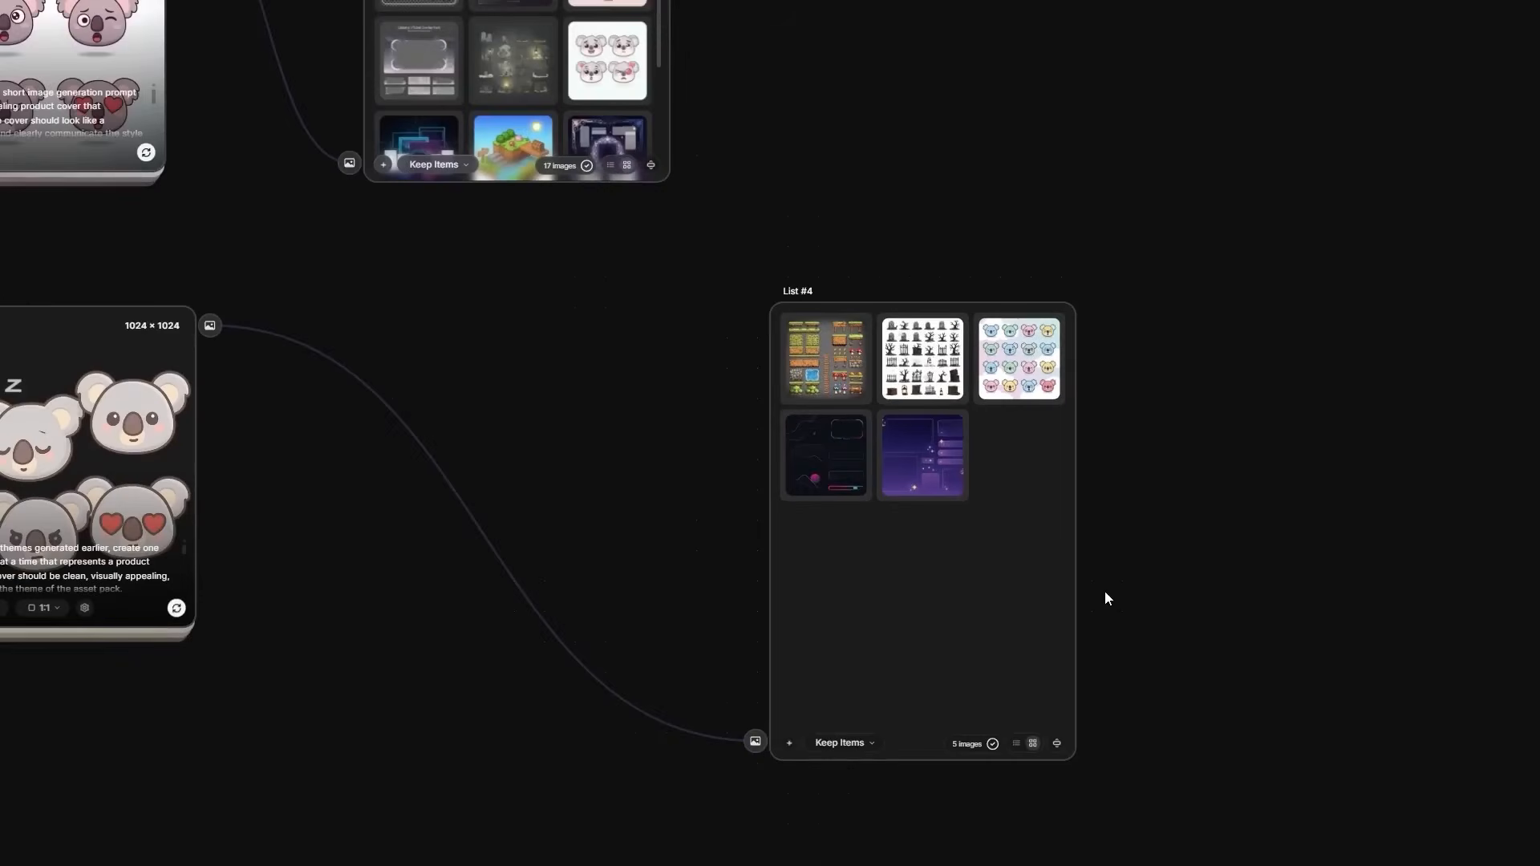
{"action": "left_click_drag", "start_coordinate": [896, 598], "coordinate": [1048, 595]}
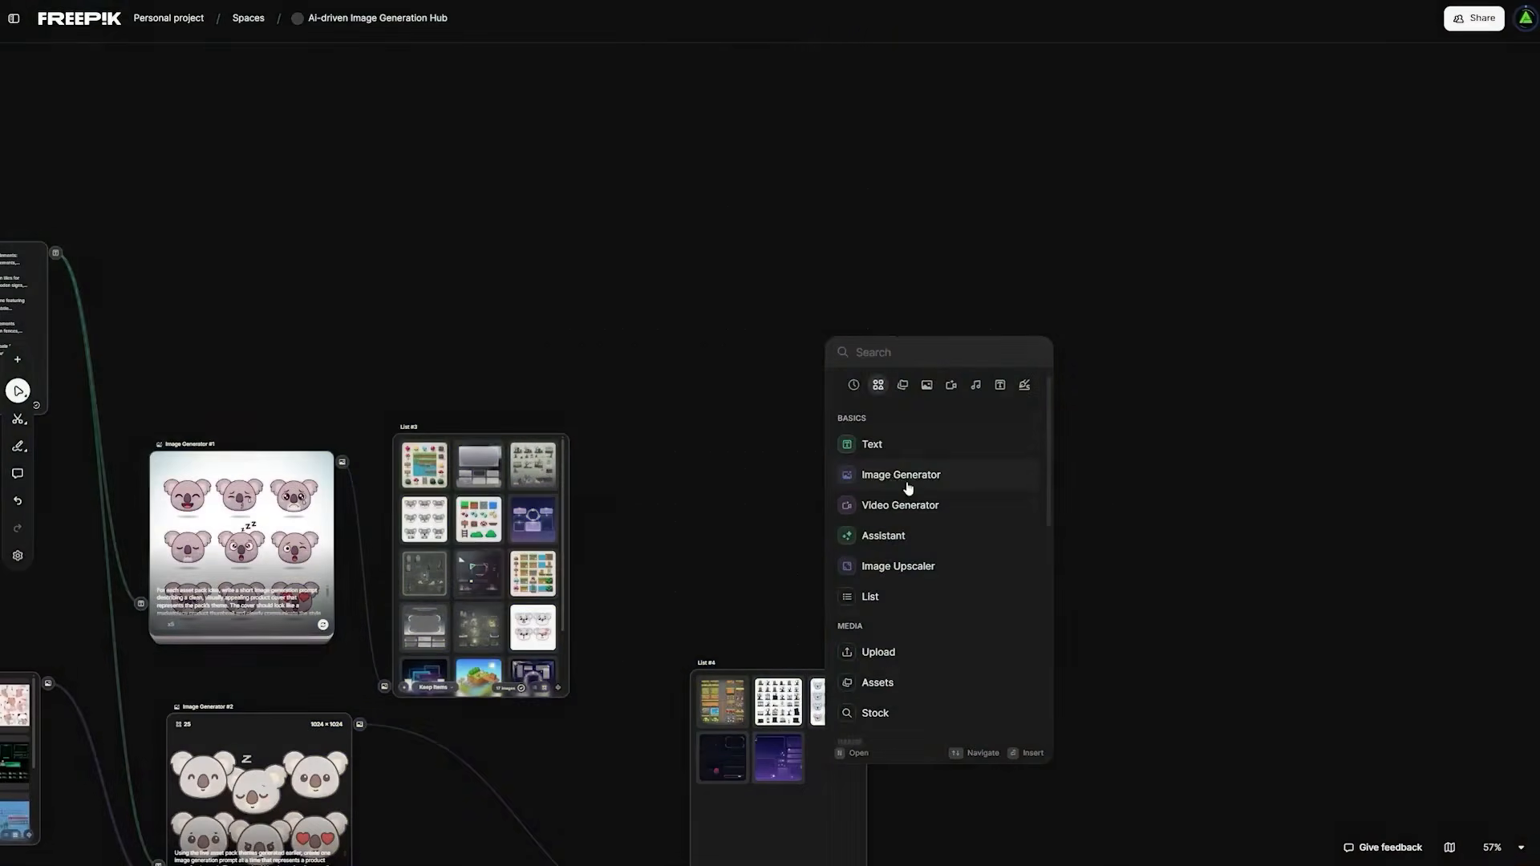
{"action": "left_click", "coordinate": [907, 488]}
{"action": "left_click_drag", "start_coordinate": [620, 462], "coordinate": [994, 435]}
{"action": "left_click_drag", "start_coordinate": [292, 316], "coordinate": [1048, 501]}
{"action": "left_click_drag", "start_coordinate": [1080, 817], "coordinate": [787, 709]}
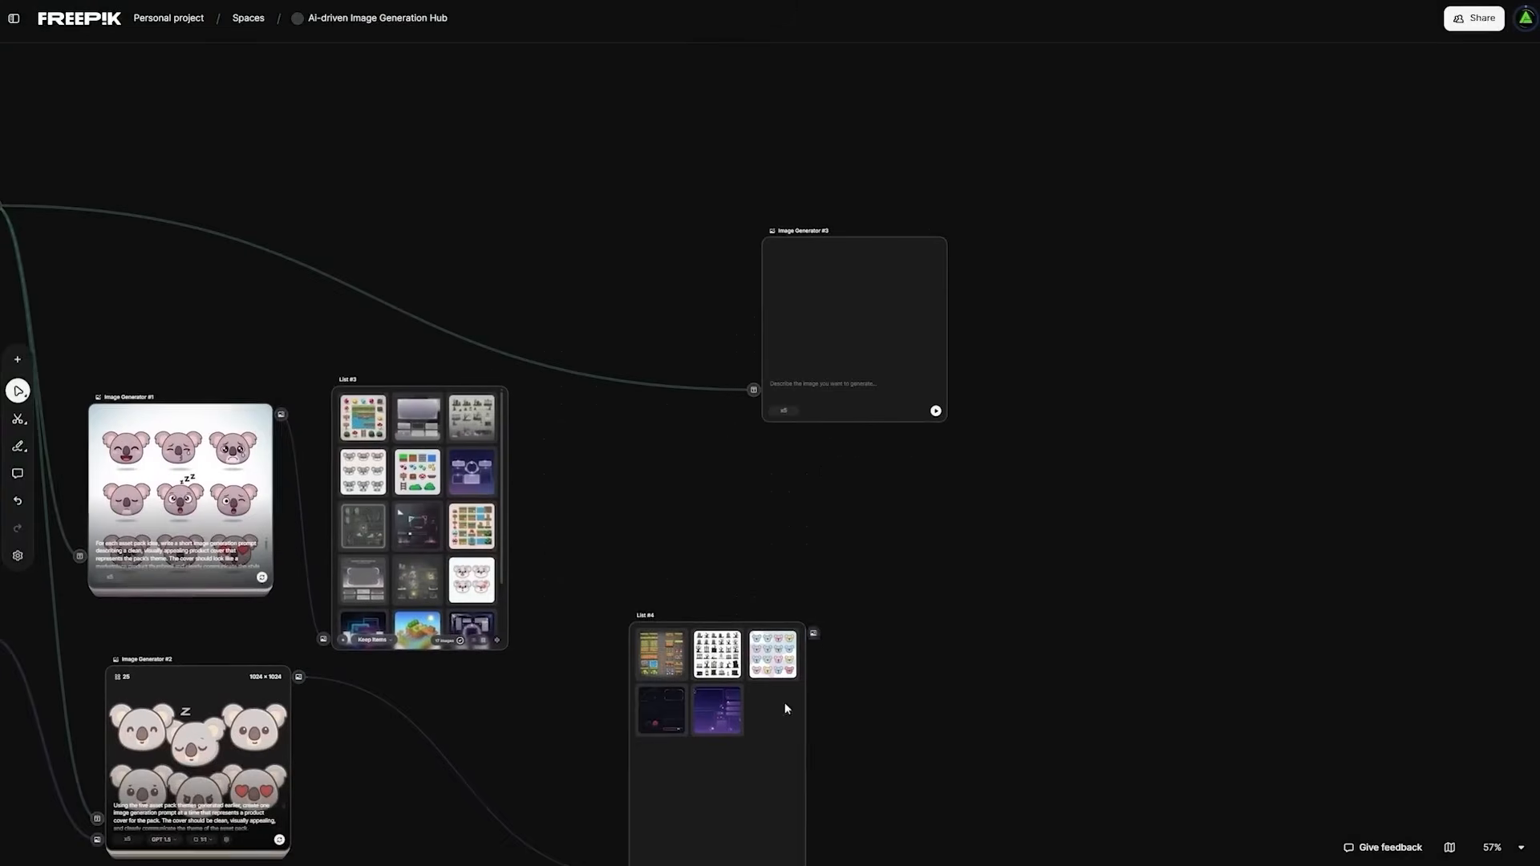
- Prompt Image Generator #3 for a grid-style preview image of multiple pack assets and run it with Google Nano Banana at 2K
{"action": "left_click", "coordinate": [638, 632]}
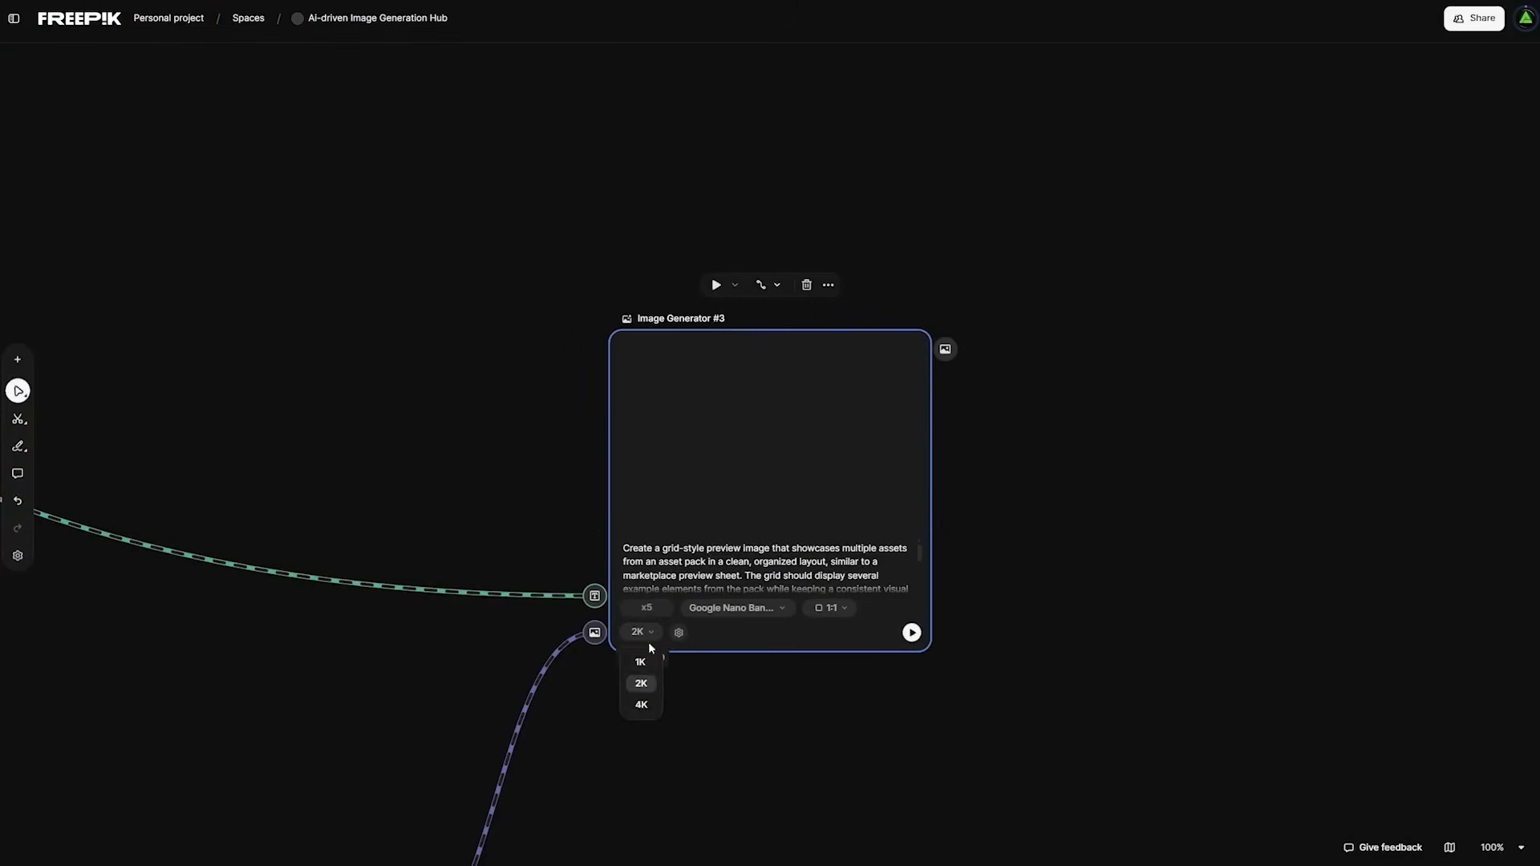
{"action": "left_click", "coordinate": [911, 633]}
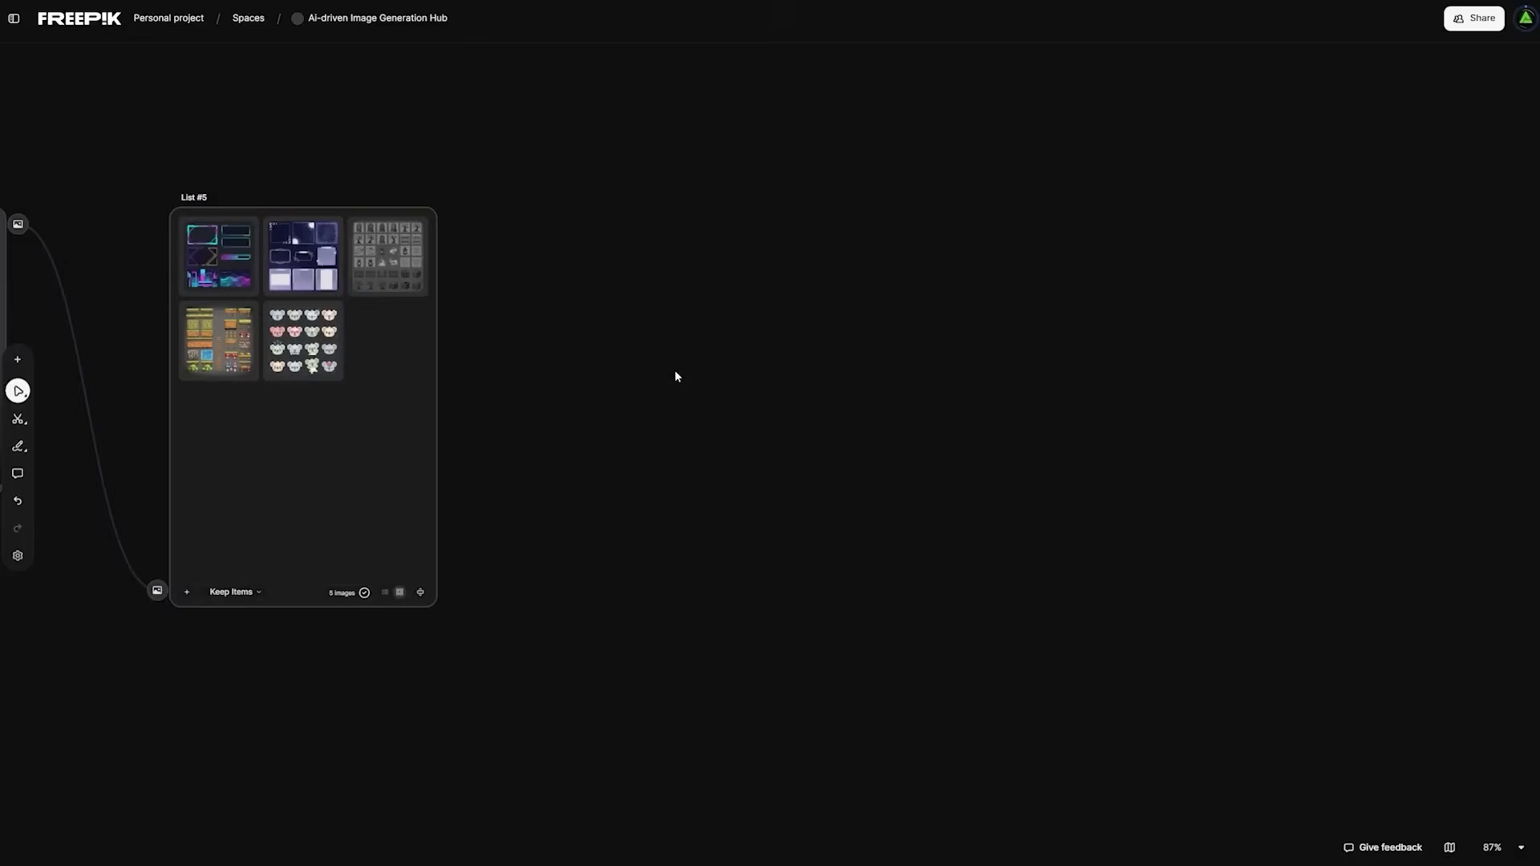
- Add an Image Upscaler node beside List #5
{"action": "double_click", "coordinate": [675, 369]}
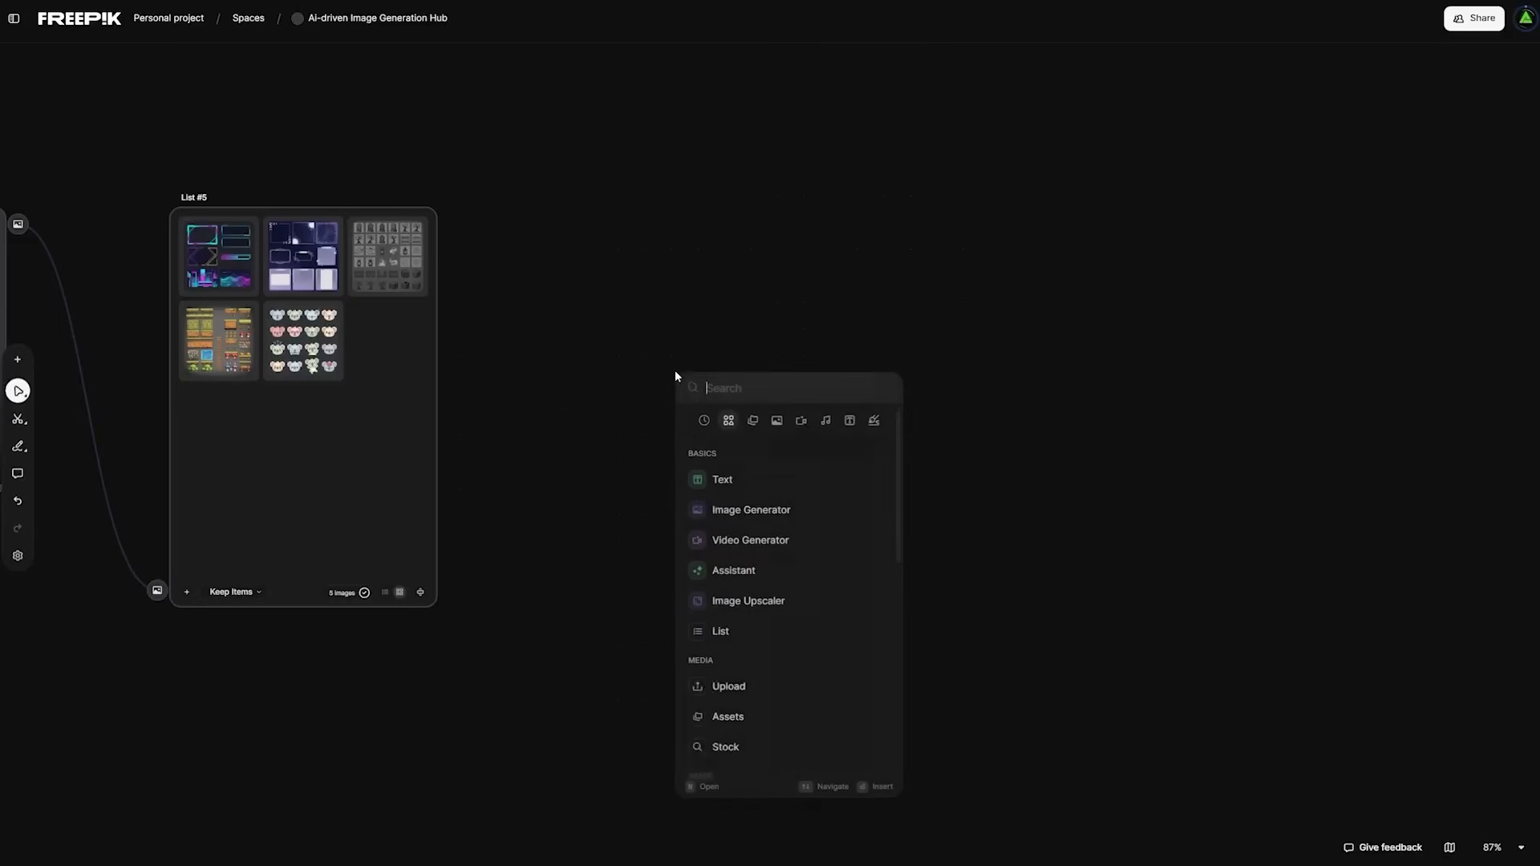
{"action": "left_click", "coordinate": [742, 601]}
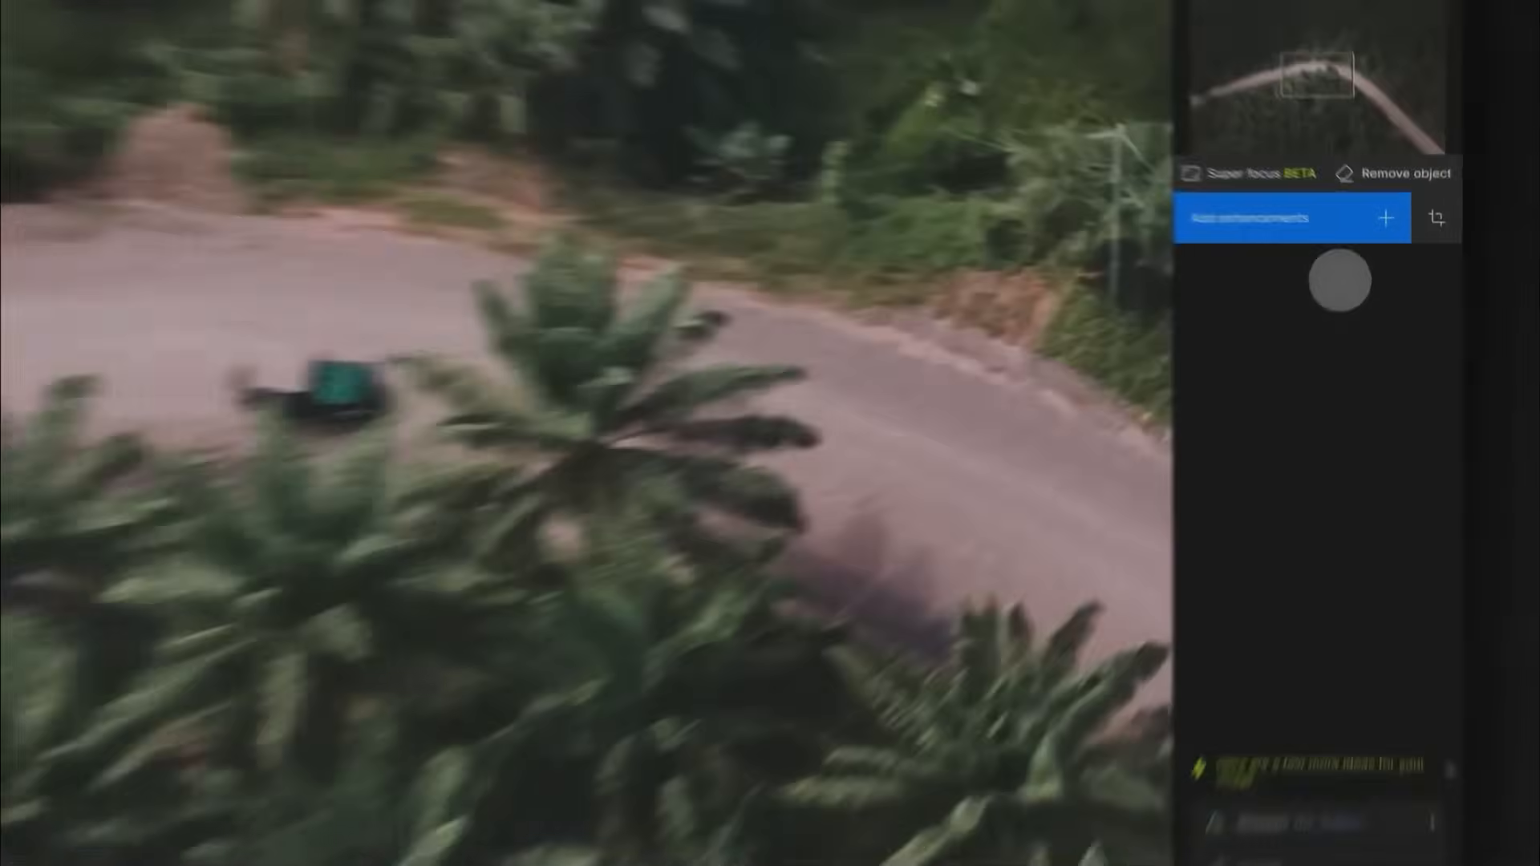
{"action": "left_click", "coordinate": [1350, 235]}
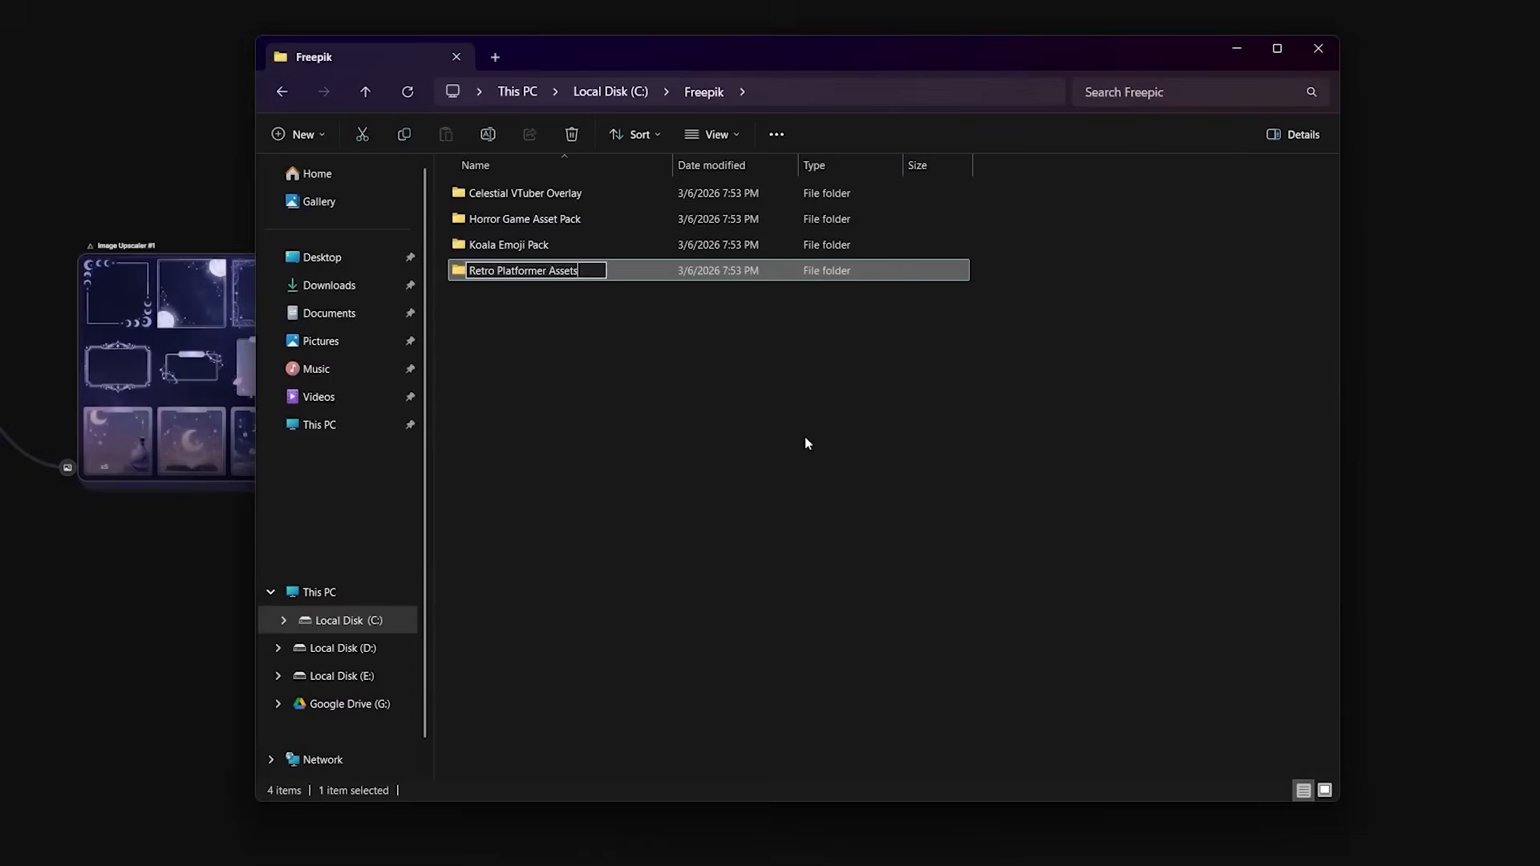
- Create a new folder inside the Freepik folder in File Explorer and begin its name with "Minimal"
{"action": "right_click", "coordinate": [630, 332]}
{"action": "mouse_move", "coordinate": [696, 468]}
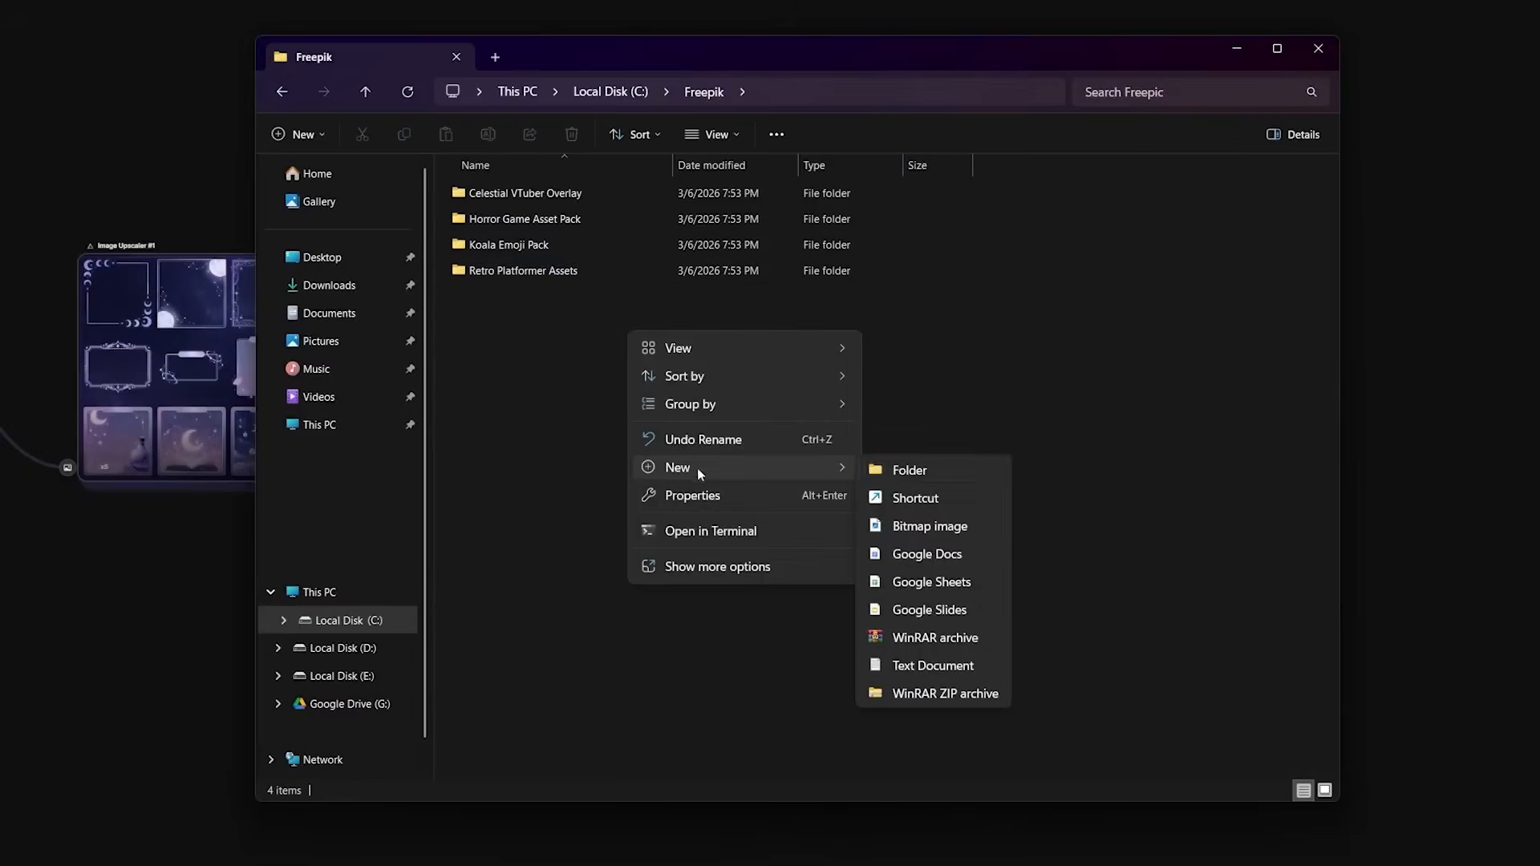
{"action": "left_click", "coordinate": [905, 471]}
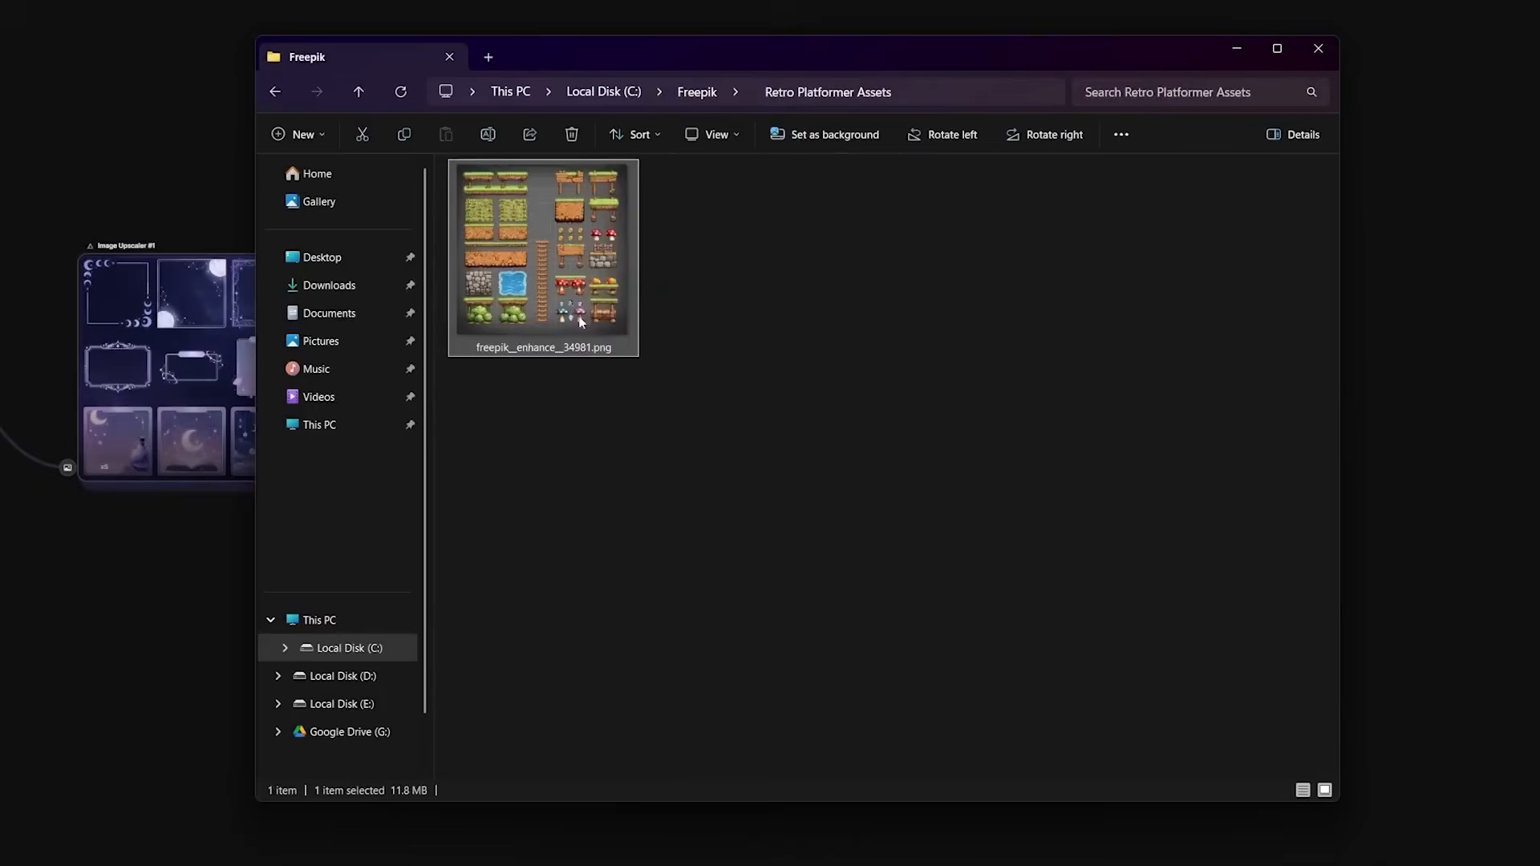
{"action": "key", "text": "F2"}
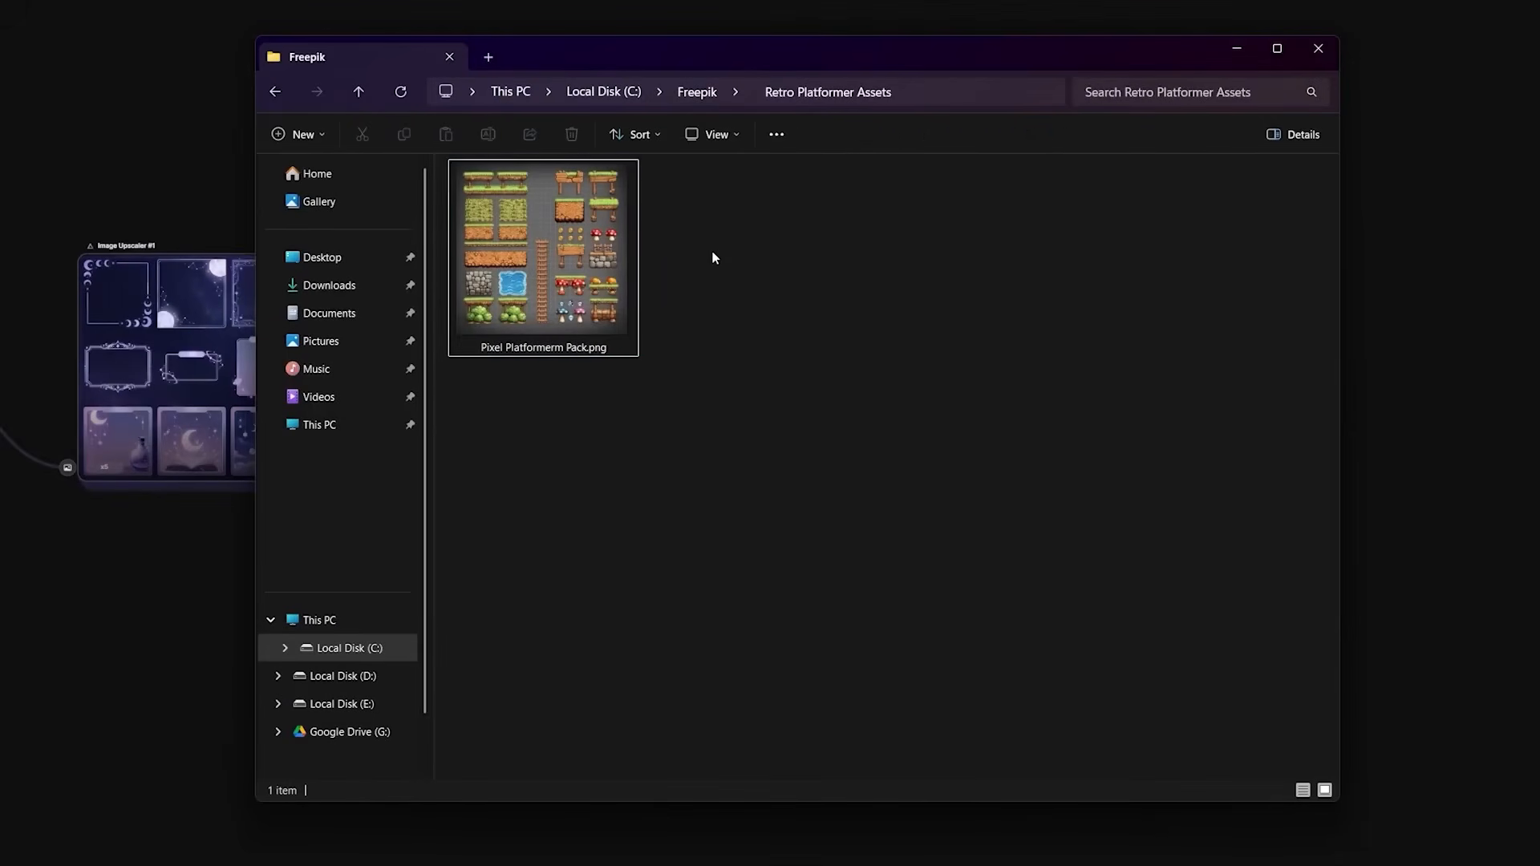
- Create a new text document in the Retro Platformer Assets folder
{"action": "right_click", "coordinate": [744, 310]}
{"action": "mouse_move", "coordinate": [853, 448]}
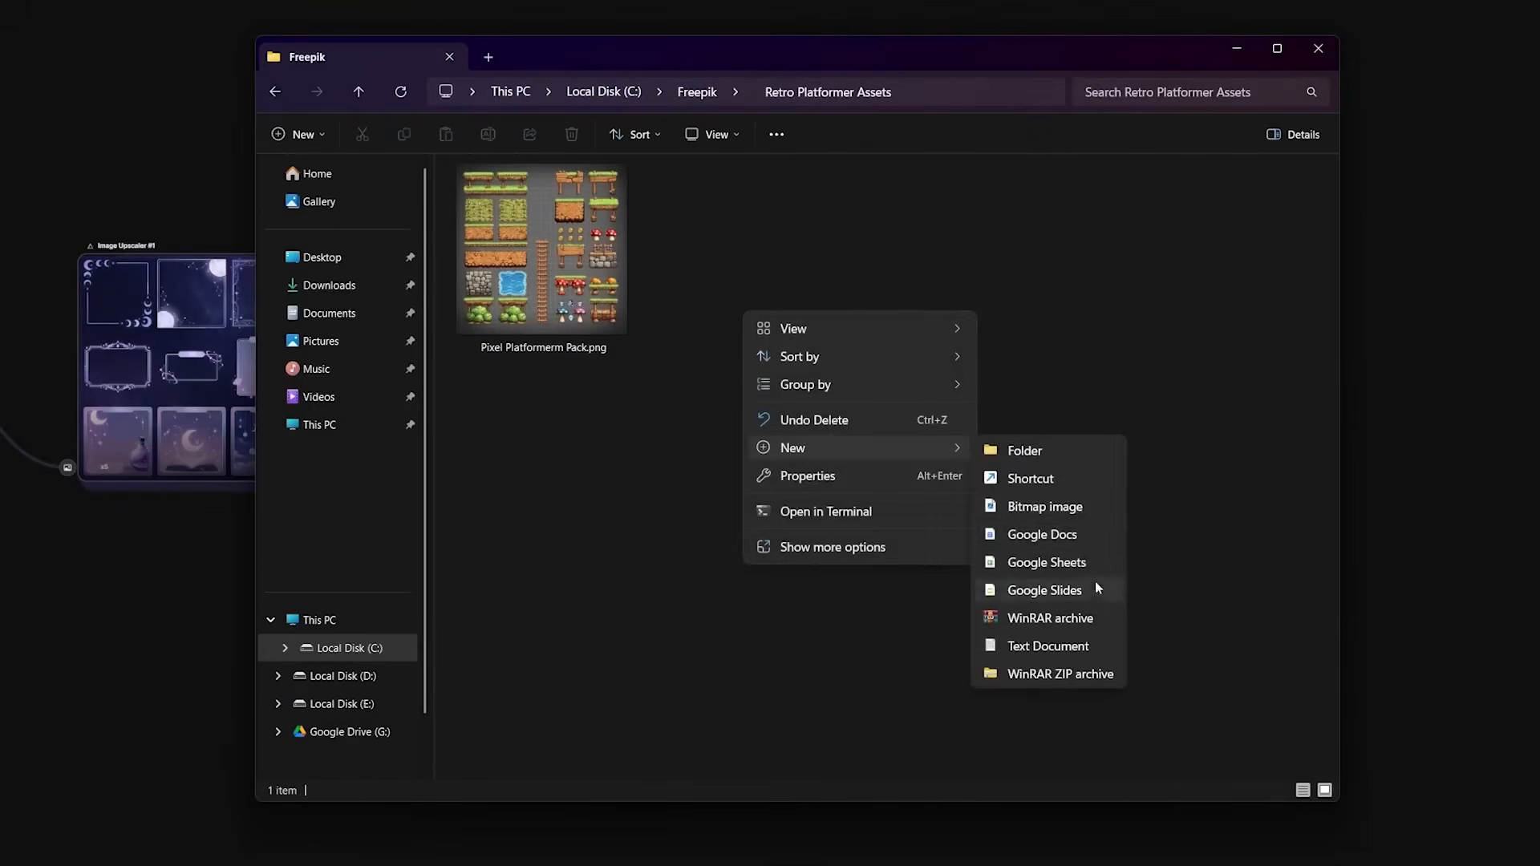
{"action": "left_click", "coordinate": [1065, 650]}
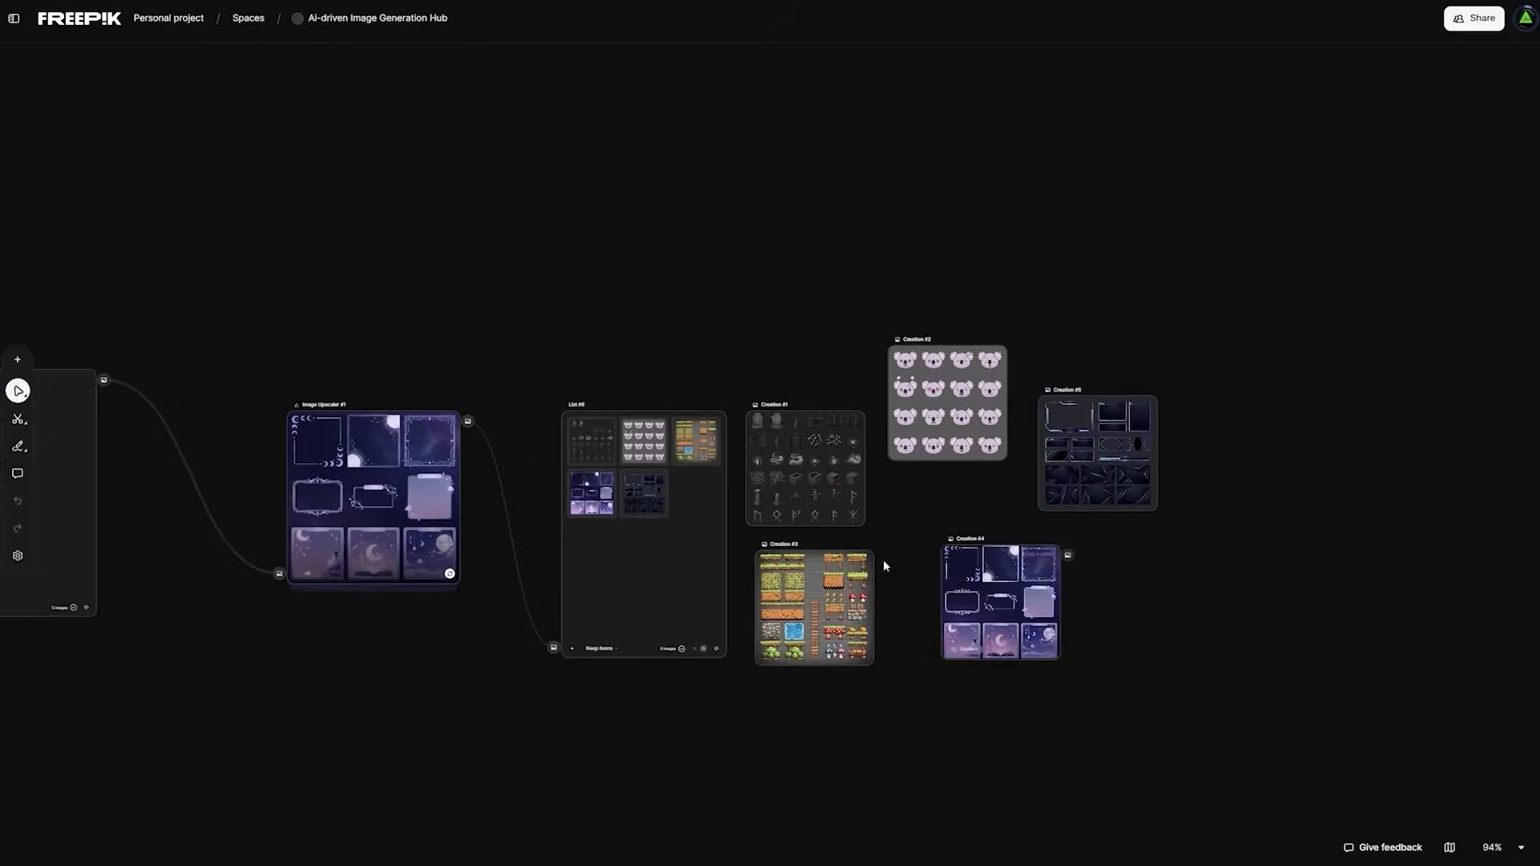
{"action": "scroll", "coordinate": [719, 552], "scroll_direction": "down", "scroll_amount": 3}
{"action": "left_click_drag", "start_coordinate": [597, 610], "coordinate": [1158, 492]}
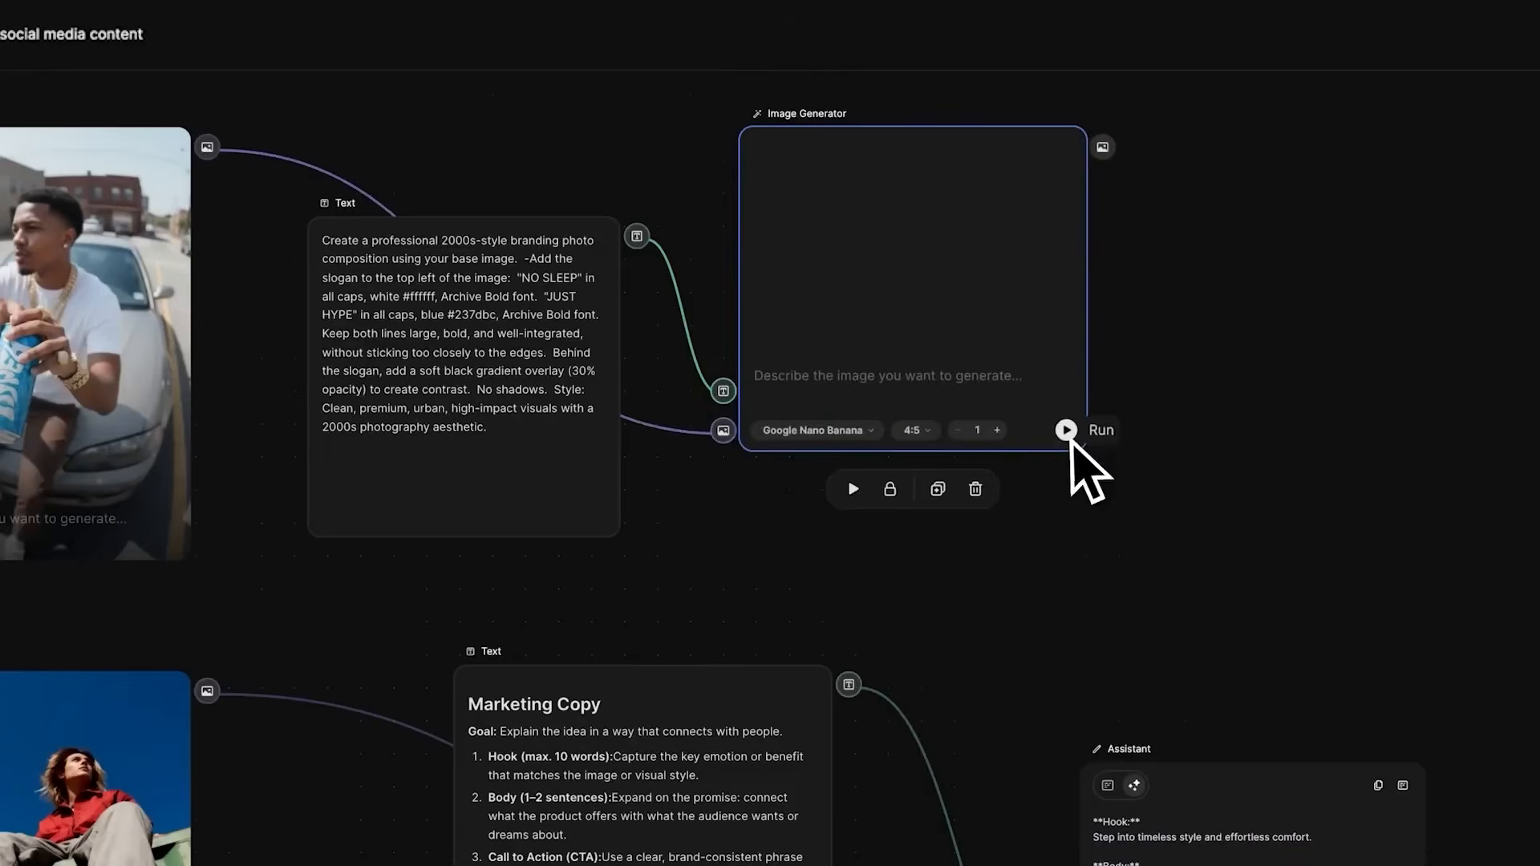
{"action": "left_click", "coordinate": [1065, 431]}
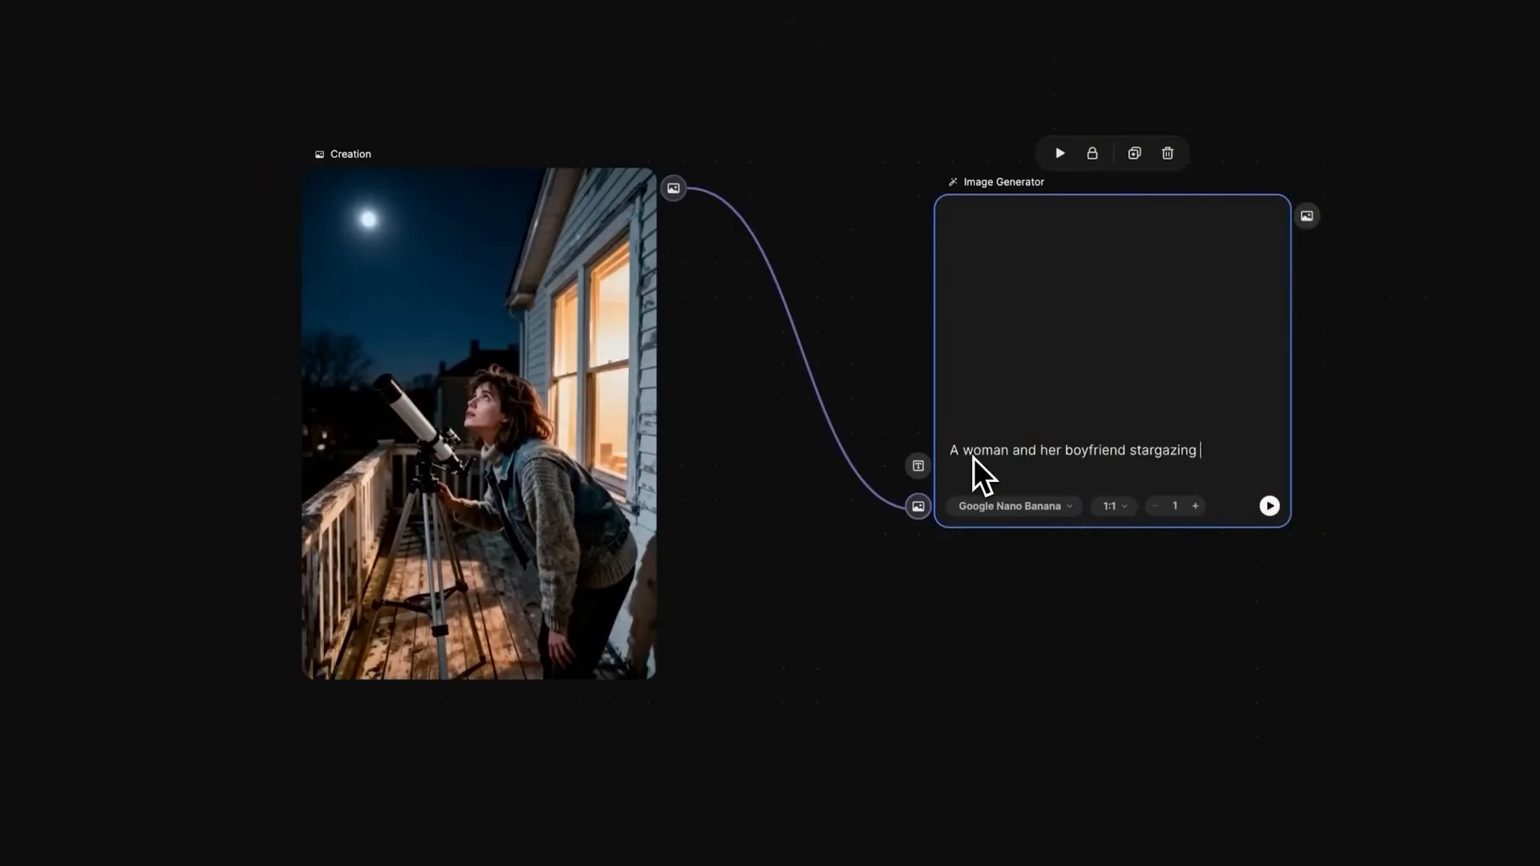
- Complete the Image Generator prompt "A woman and her boyfriend stargazing together through a telescope on a clear night"
{"action": "type", "text": "together through a telescope on a clear night"}
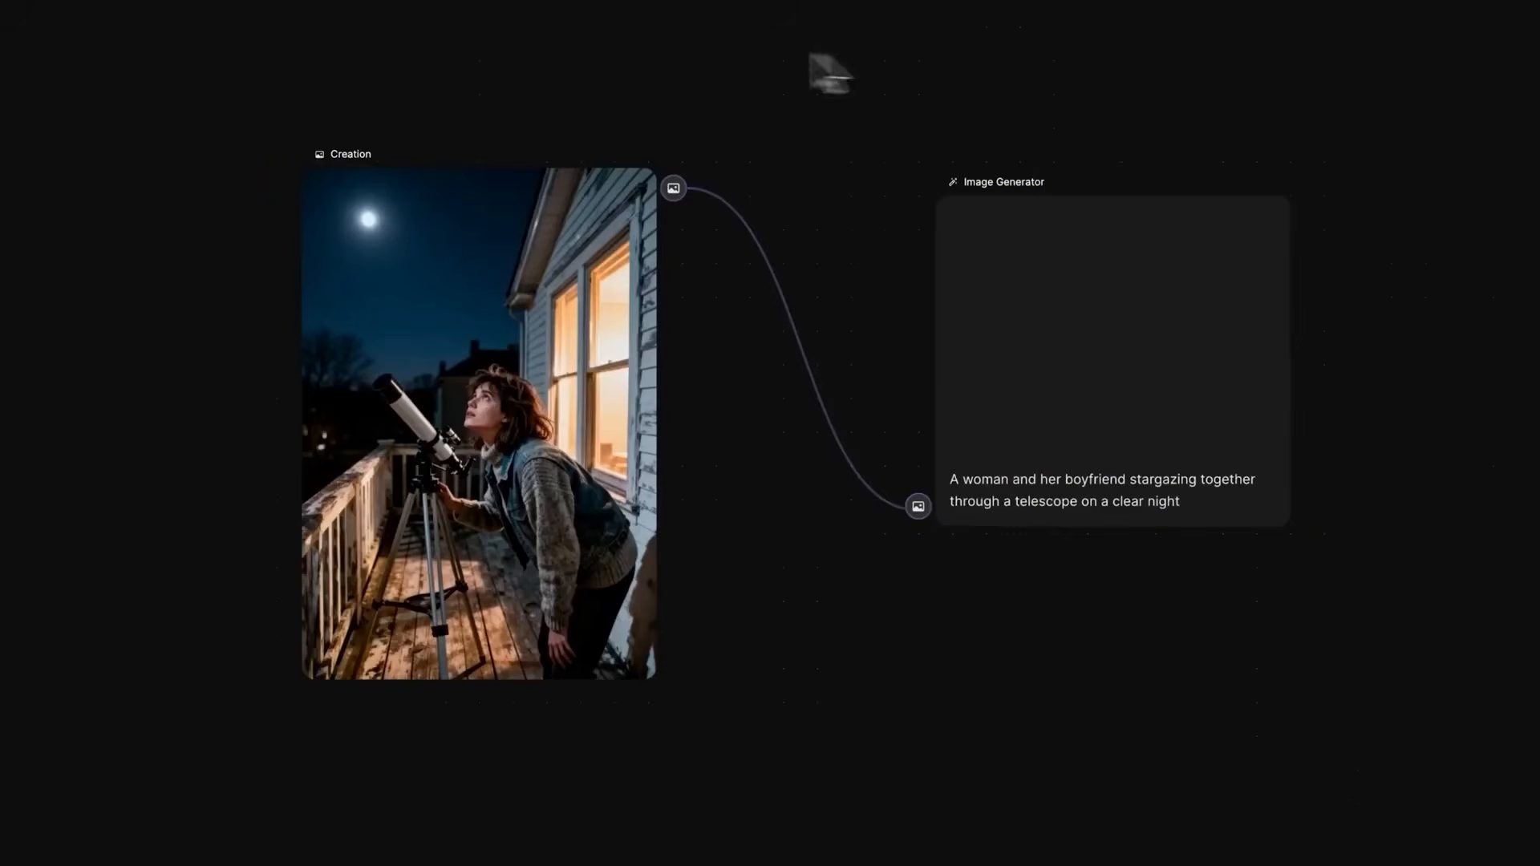
{"action": "right_click", "coordinate": [411, 122]}
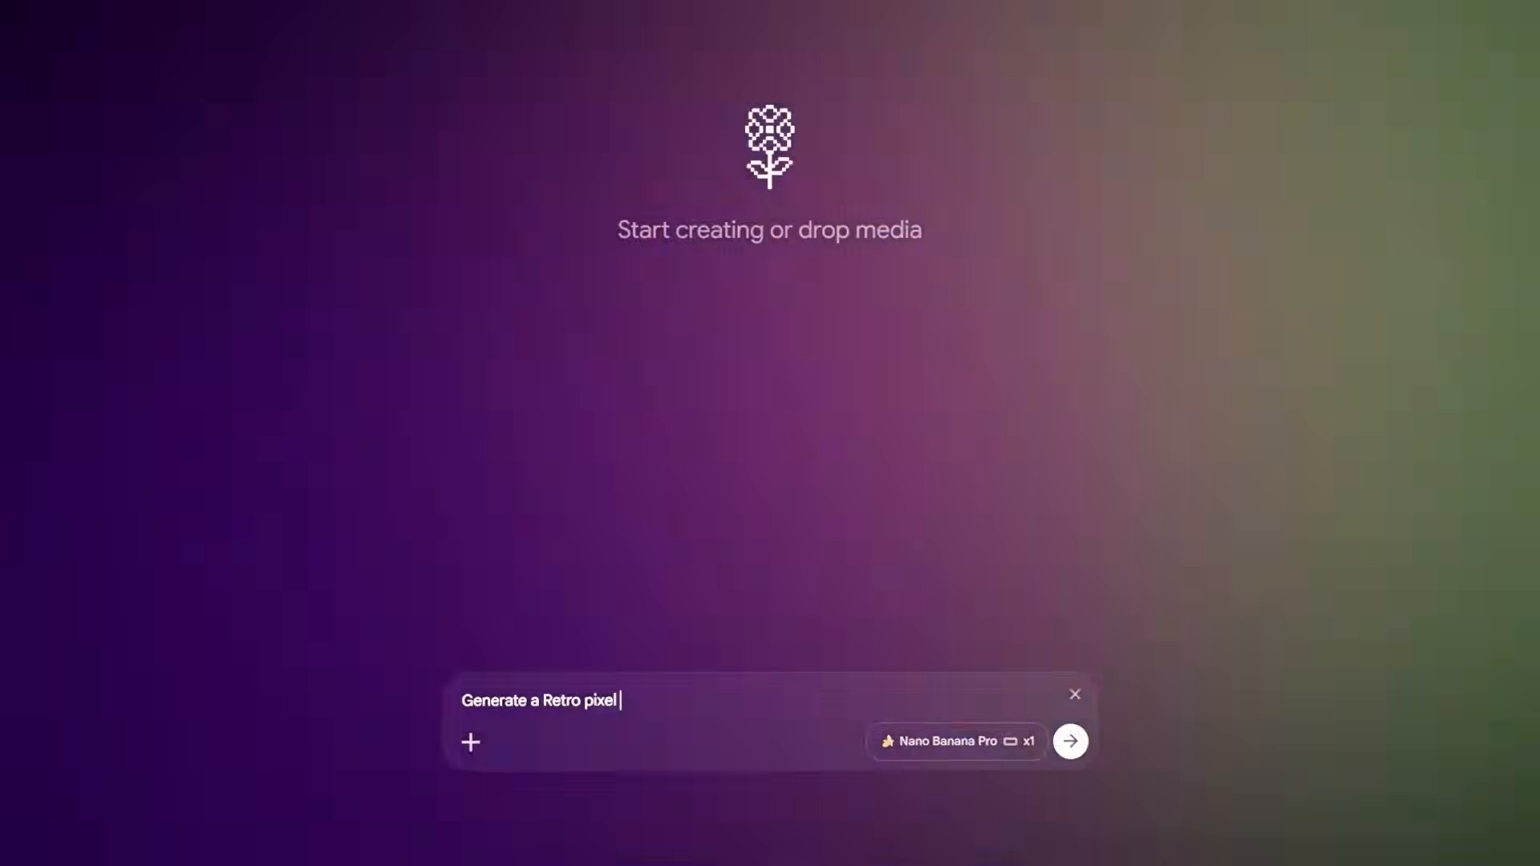
- Continue the Nano Banana Pro prompt "Generate a Retro pixel" with the description of an art platformer game spritesheet
{"action": "type", "text": "art platformer game esheet featuring ta"}
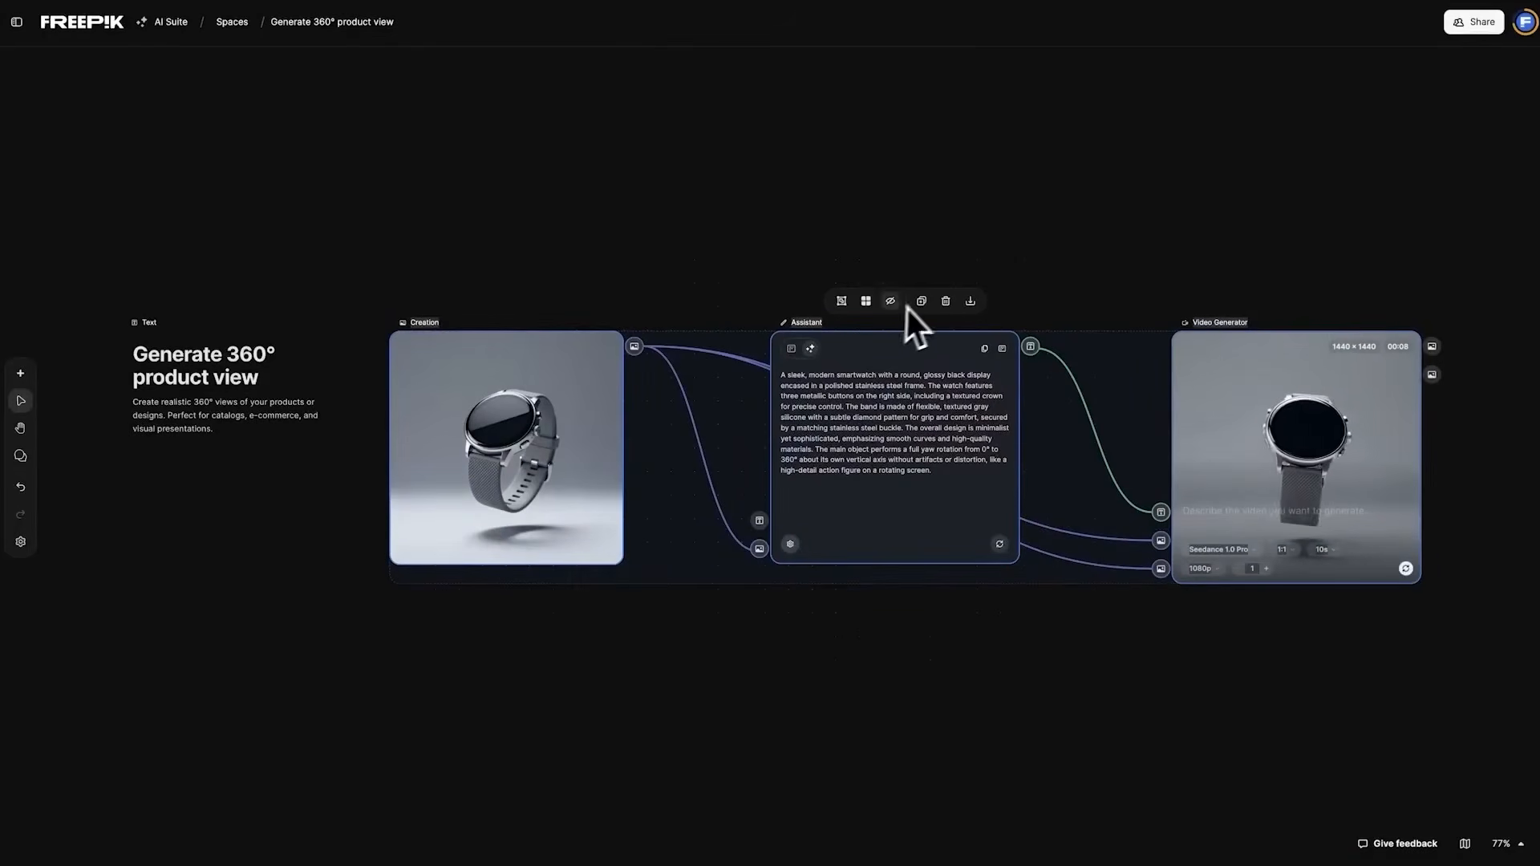
- Duplicate the Creation, Assistant and Video Generator nodes of the 360° product view and move the copies below the originals
{"action": "left_click", "coordinate": [922, 300]}
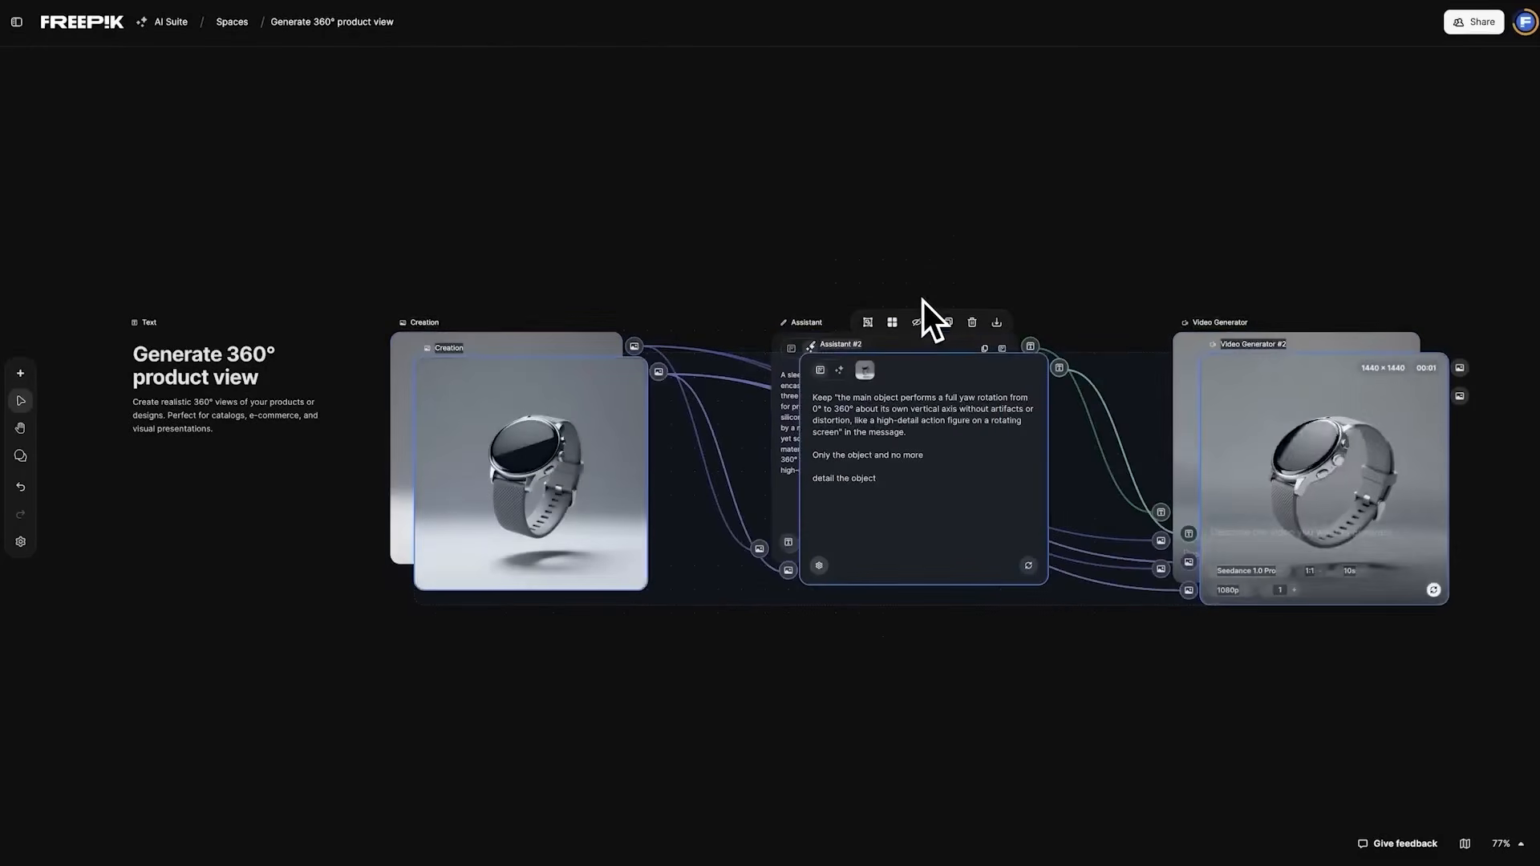
{"action": "left_click_drag", "start_coordinate": [925, 364], "coordinate": [923, 542]}
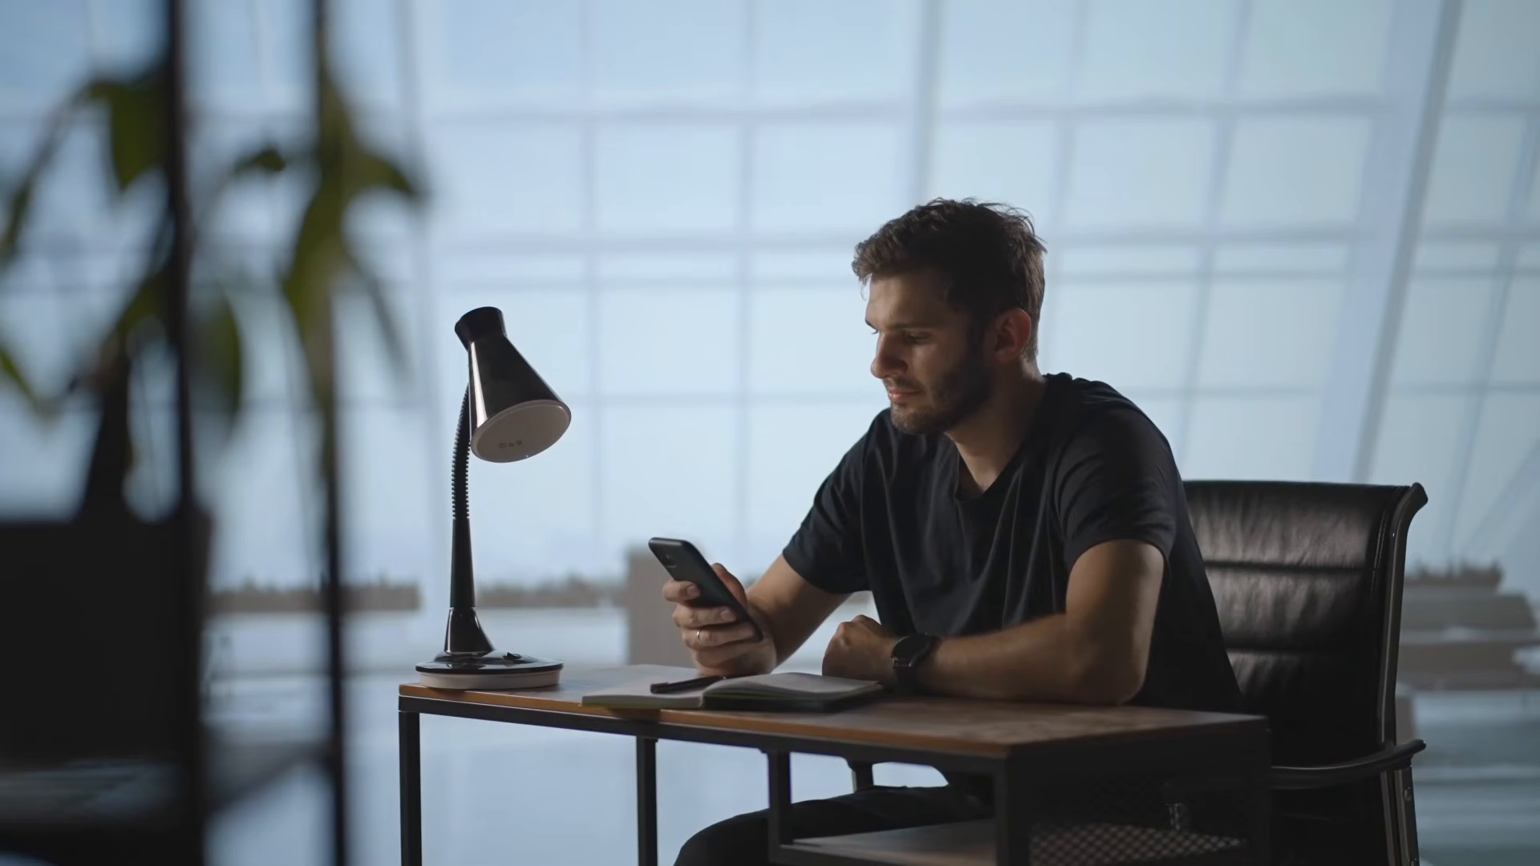